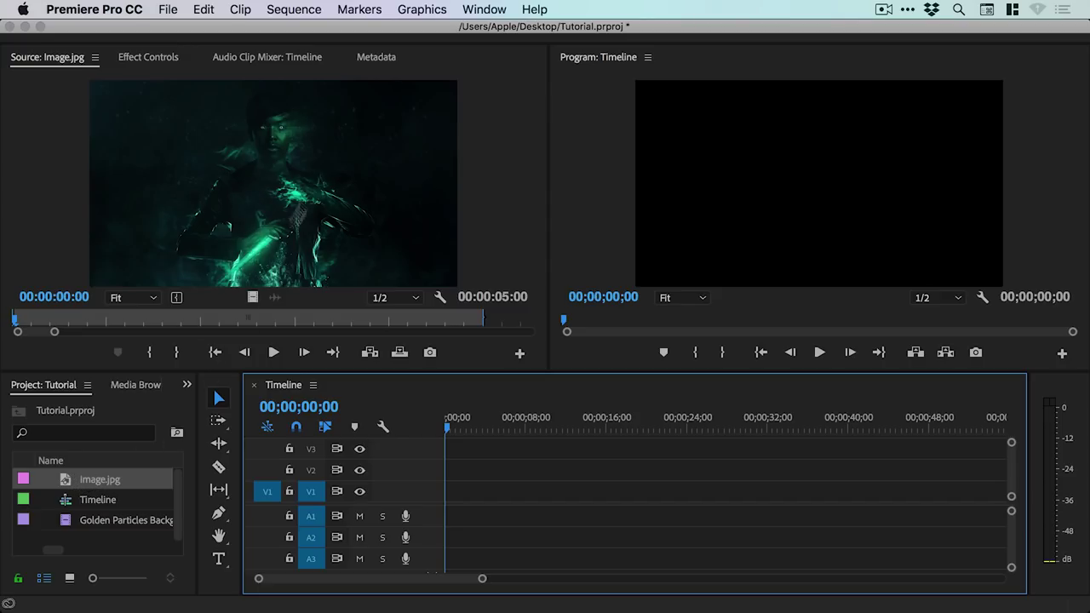
pyautogui.click(66, 522)
pyautogui.doubleClick(66, 522)
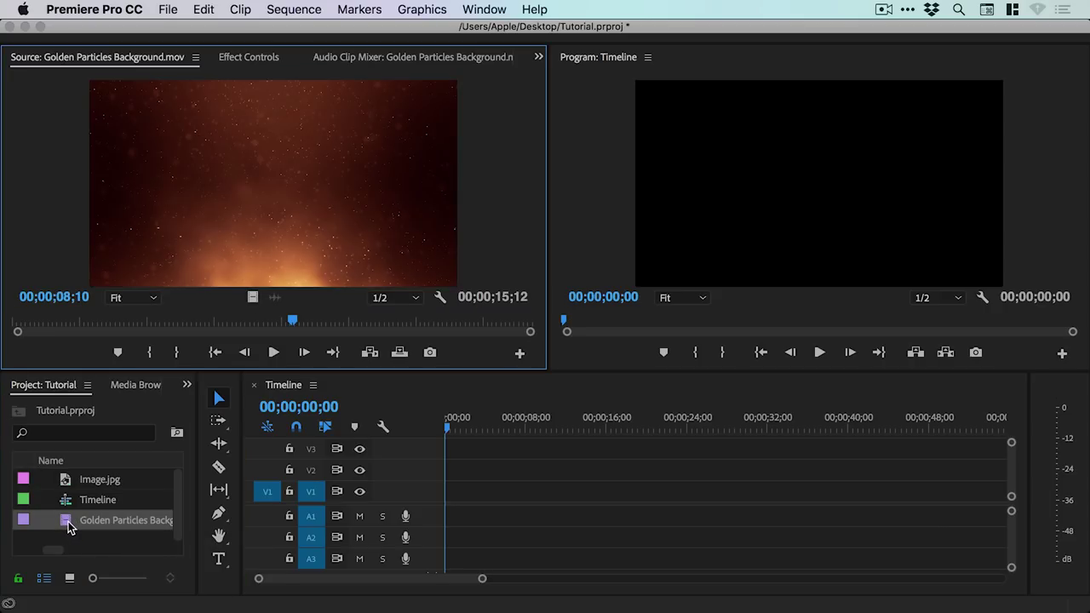
pyautogui.click(273, 352)
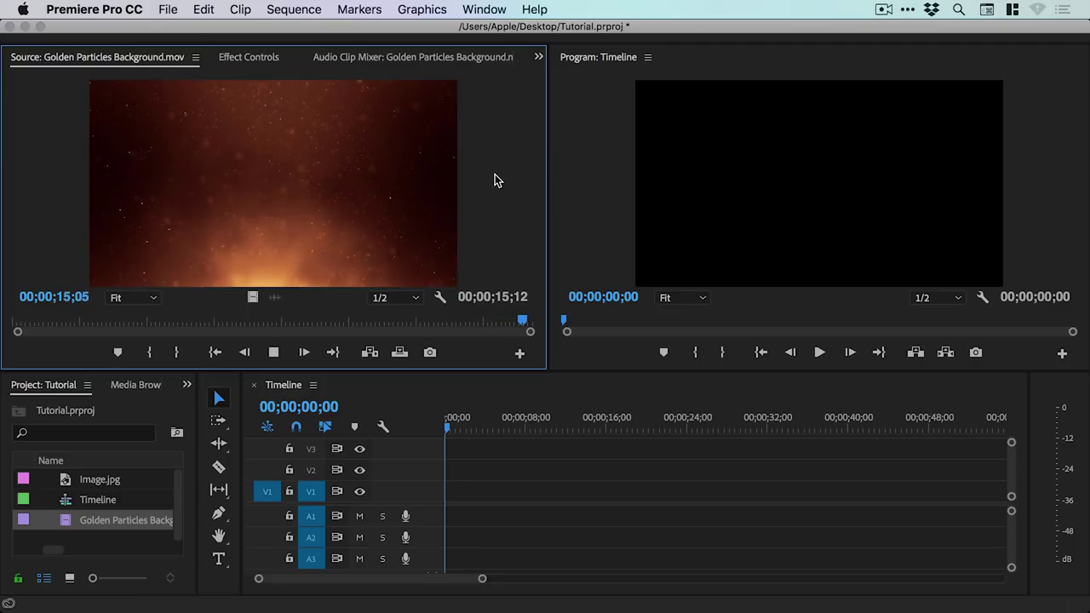
pyautogui.moveTo(442, 321); pyautogui.dragTo(14, 320)
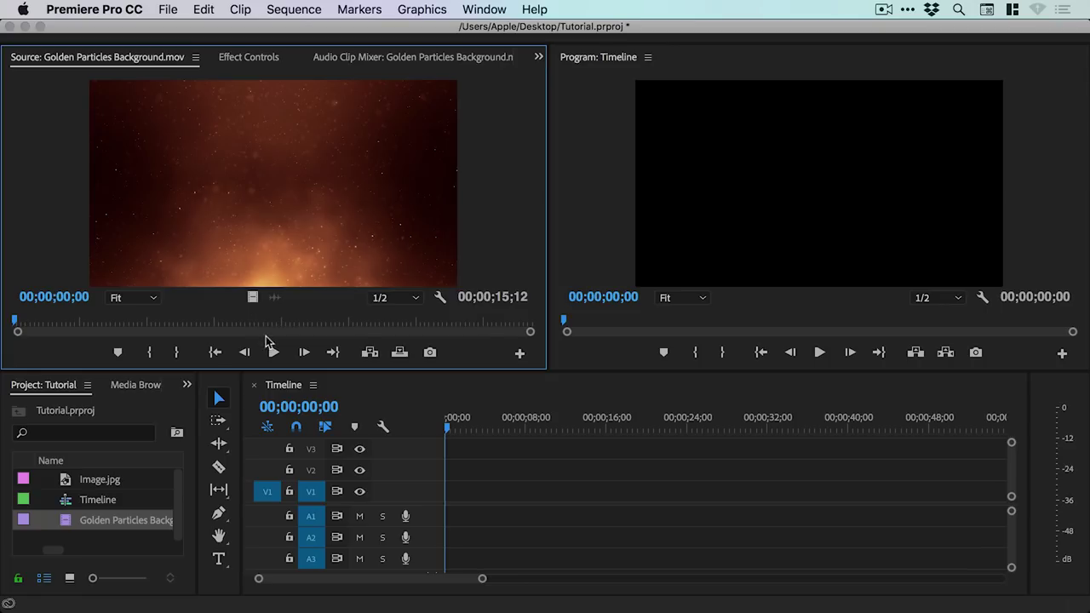
pyautogui.click(274, 354)
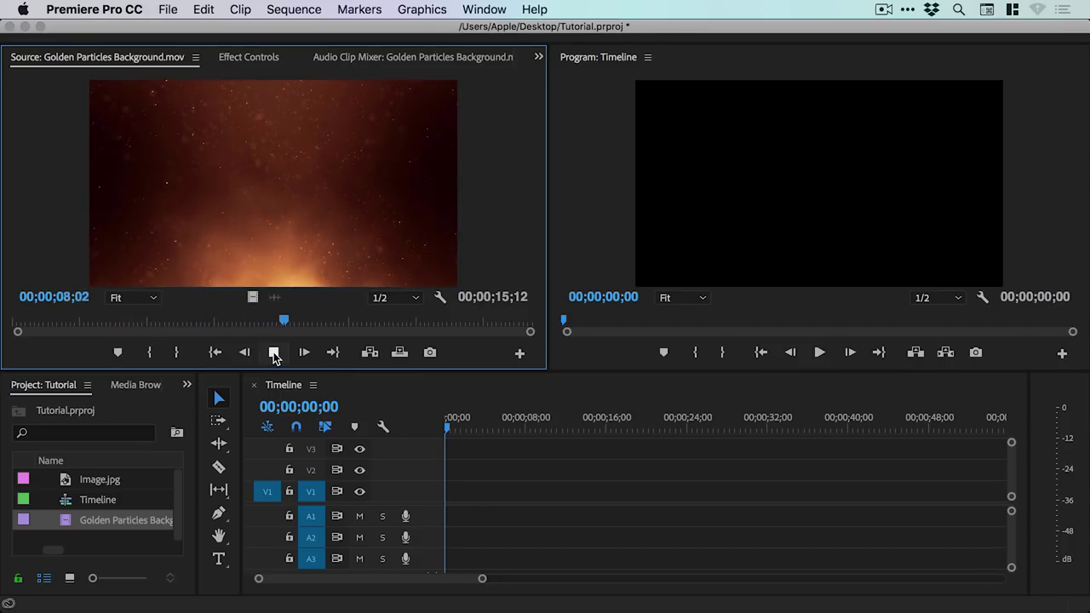
pyautogui.click(275, 352)
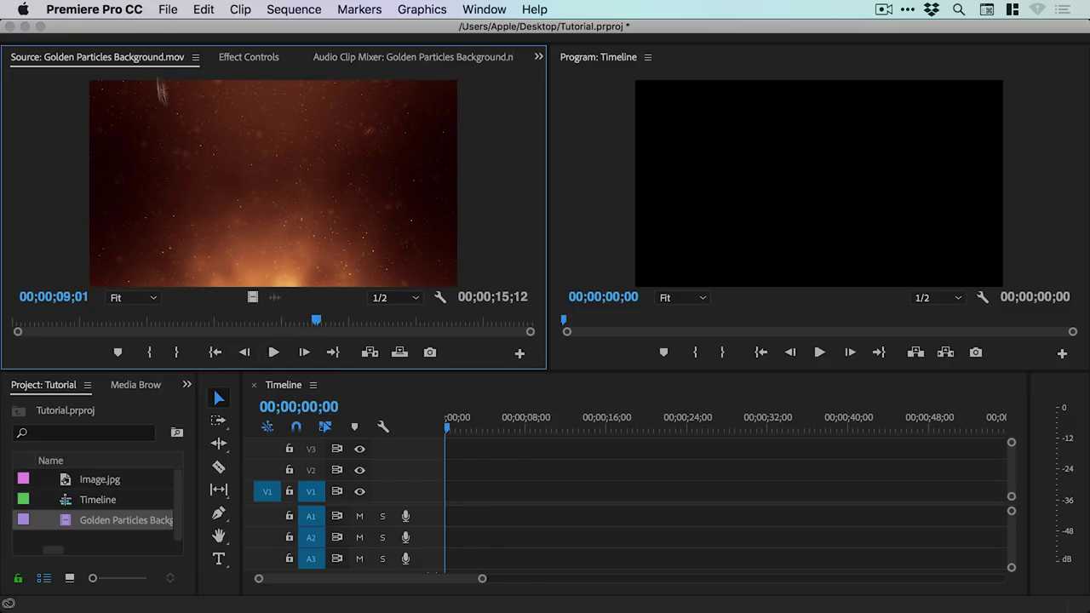
pyautogui.click(168, 9)
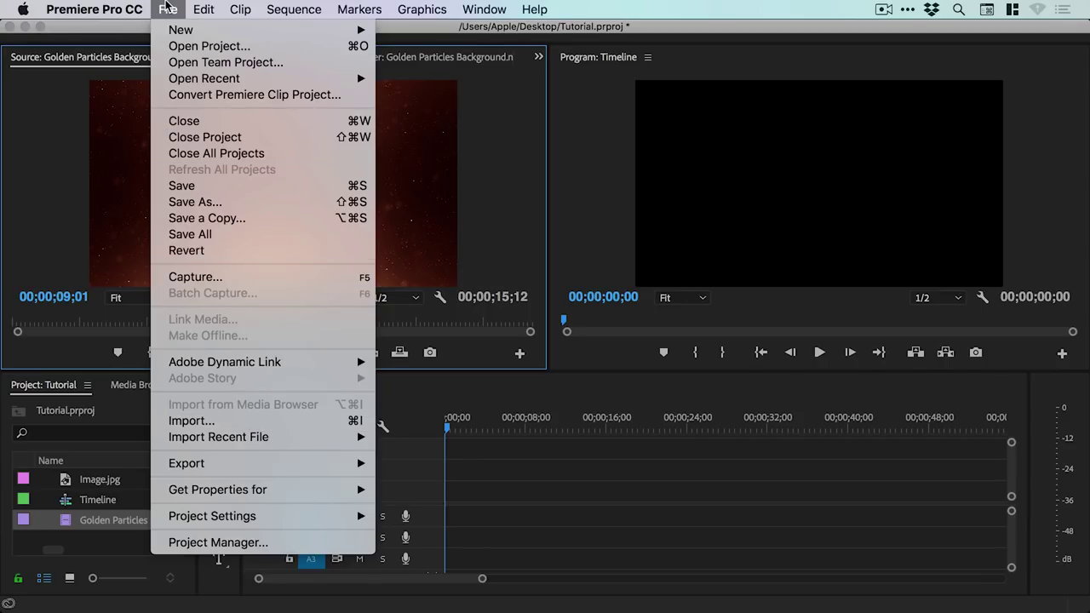
pyautogui.click(168, 9)
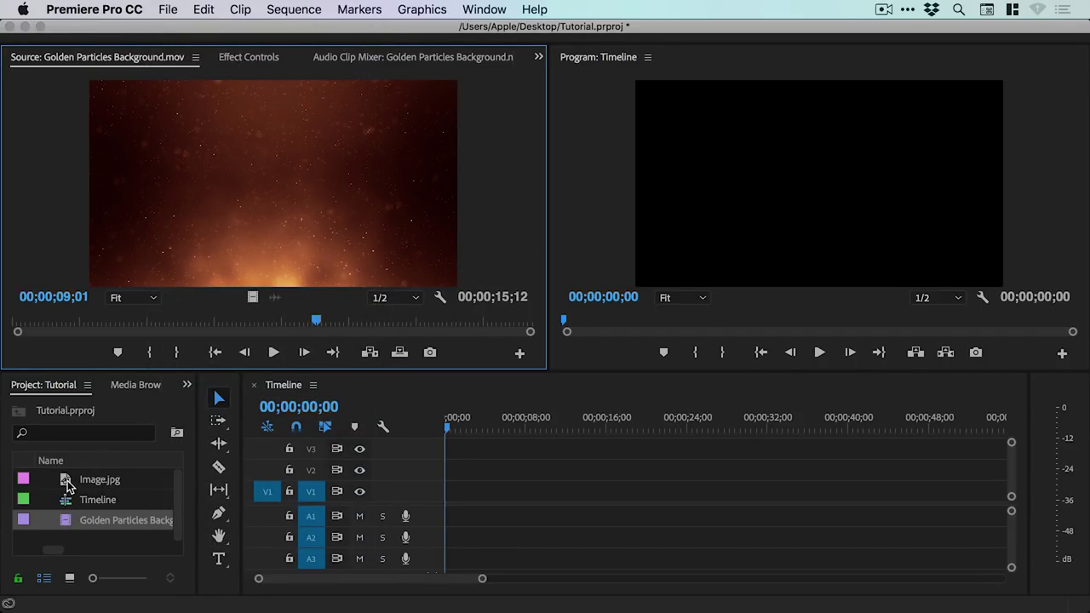
# Place Image.jpg at the start of V1, scale it to 54, and lengthen it to 00;00;11;14
pyautogui.moveTo(66, 483); pyautogui.dragTo(458, 500)
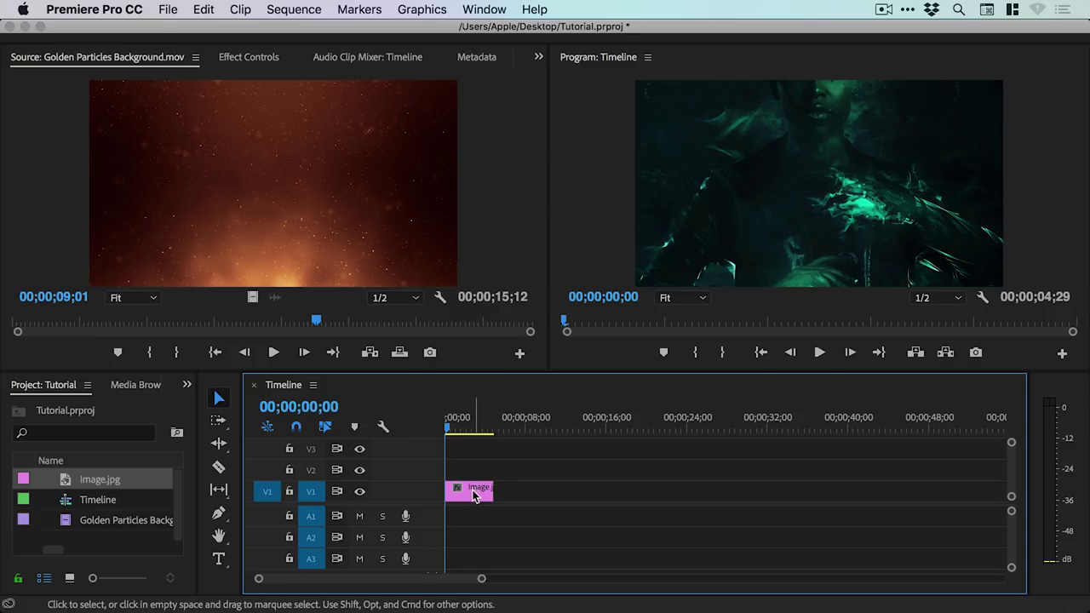
pyautogui.click(473, 489)
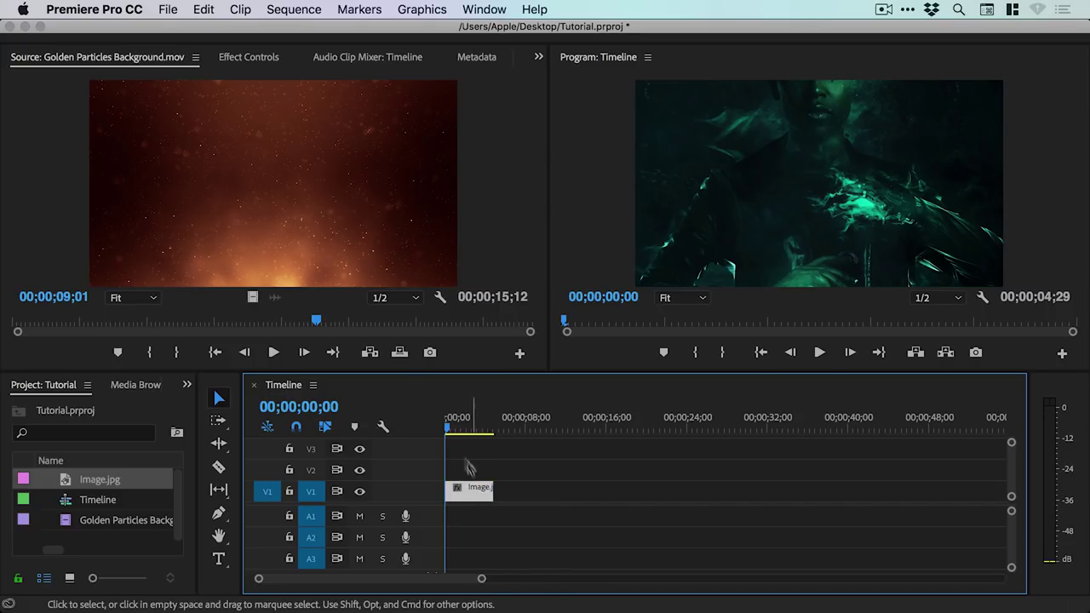
pyautogui.click(248, 58)
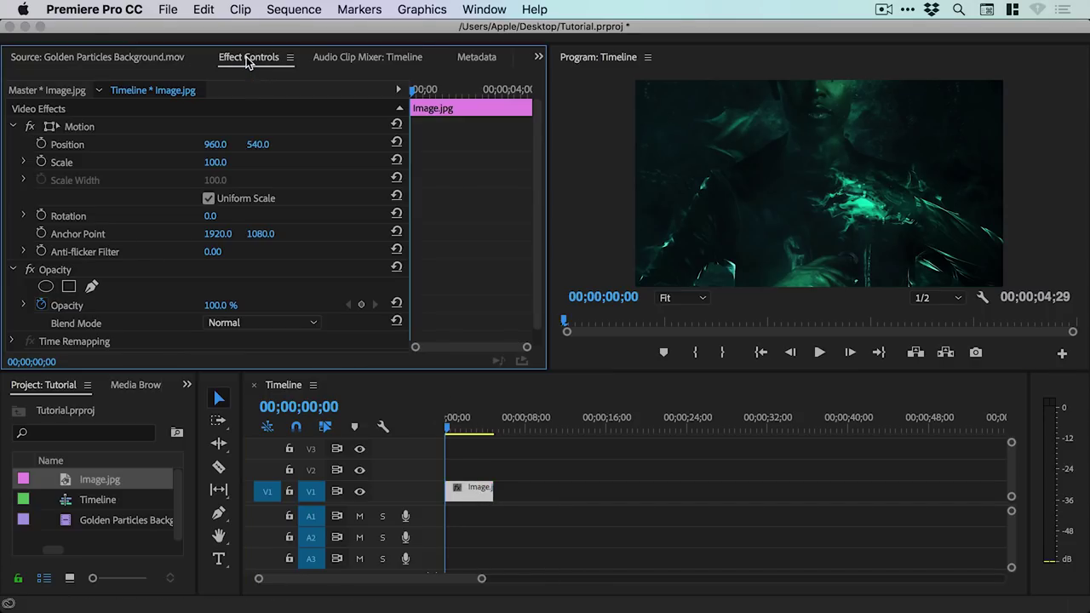
pyautogui.moveTo(212, 162); pyautogui.dragTo(184, 162)
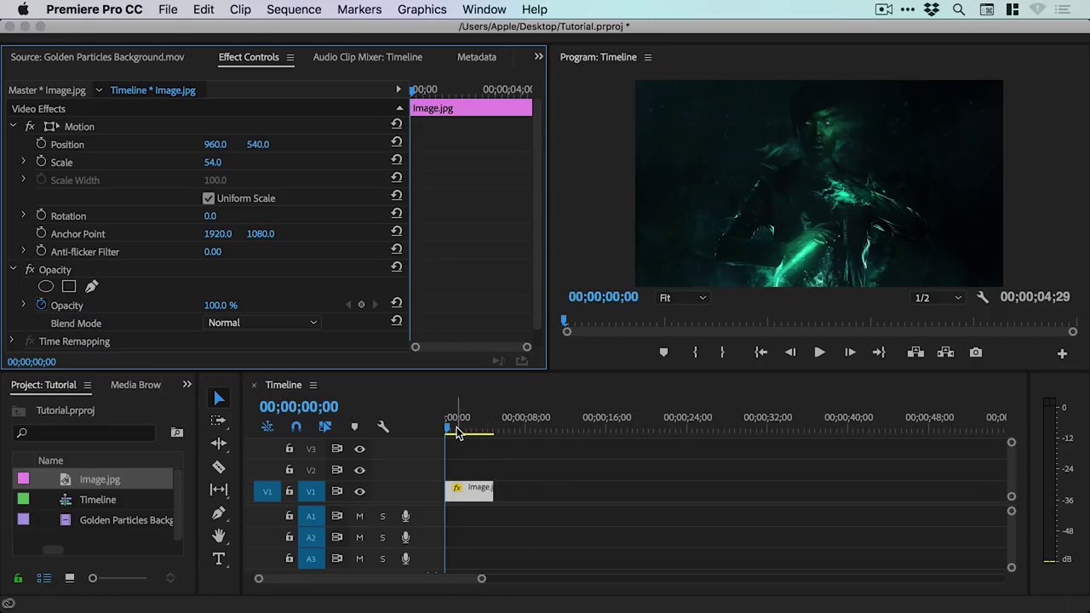
pyautogui.moveTo(491, 488); pyautogui.dragTo(558, 489)
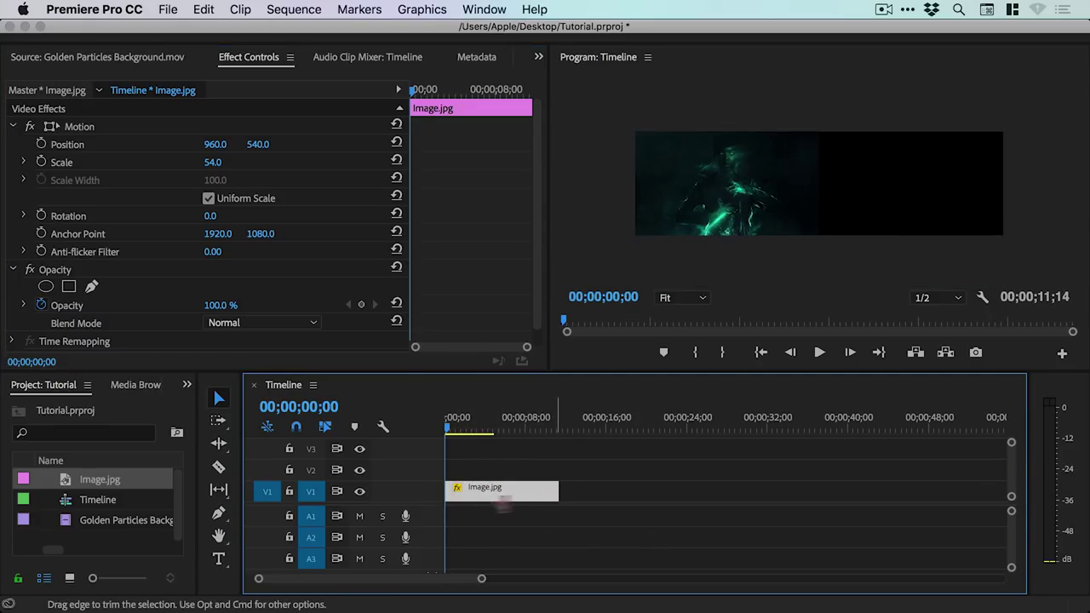
# Place Golden Particles Background.mov on V2 at 0 and trim it to end with Image.jpg
pyautogui.doubleClick(66, 525)
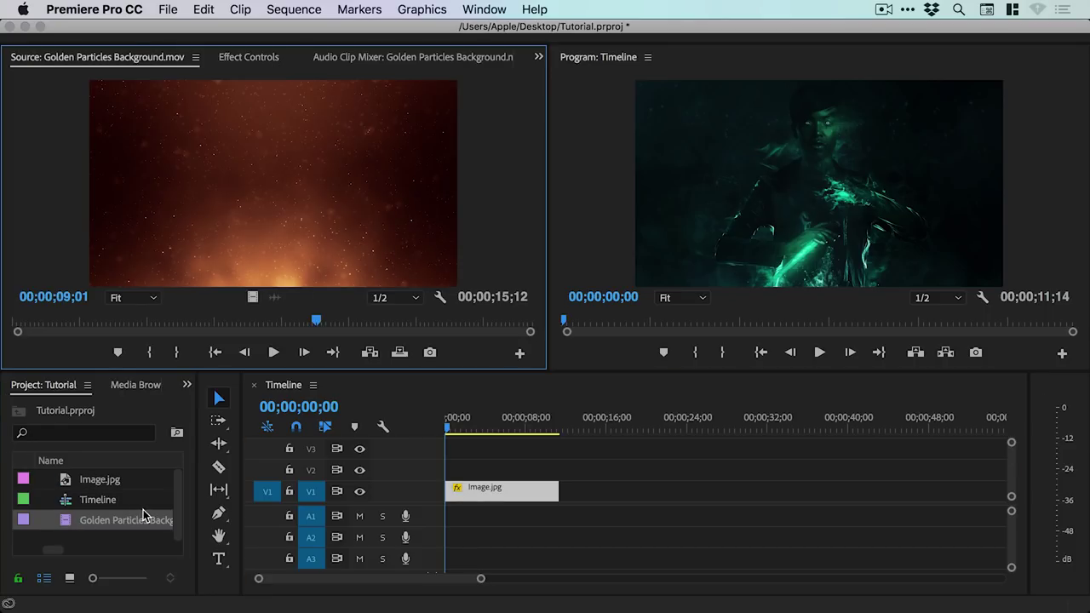
pyautogui.moveTo(66, 524); pyautogui.dragTo(451, 470)
pyautogui.moveTo(598, 469); pyautogui.dragTo(558, 470)
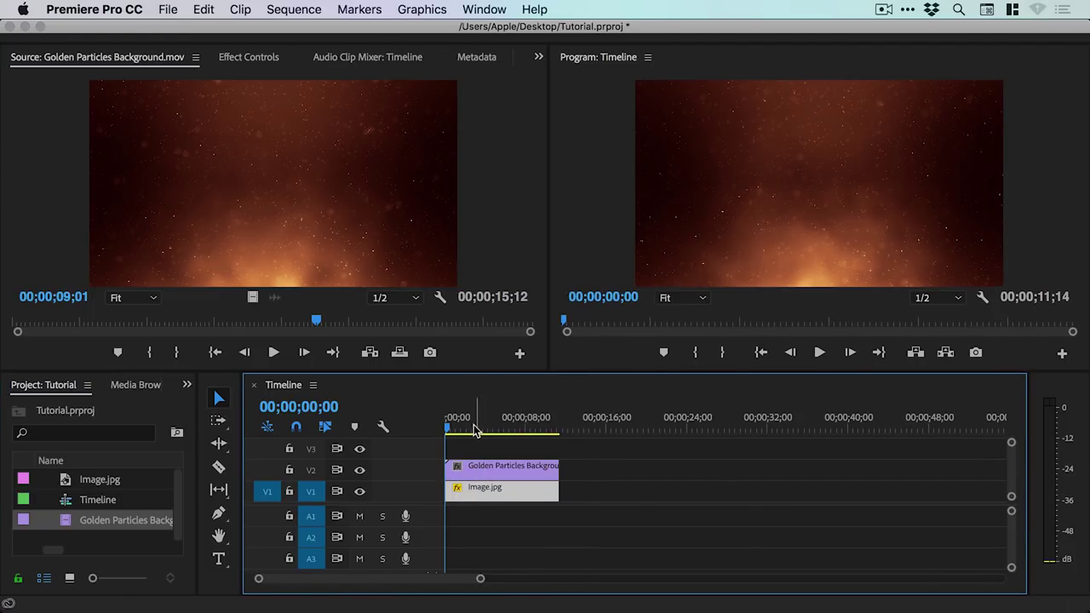
# Preview the layered sequence, return to the start, and select the particles clip
pyautogui.click(819, 352)
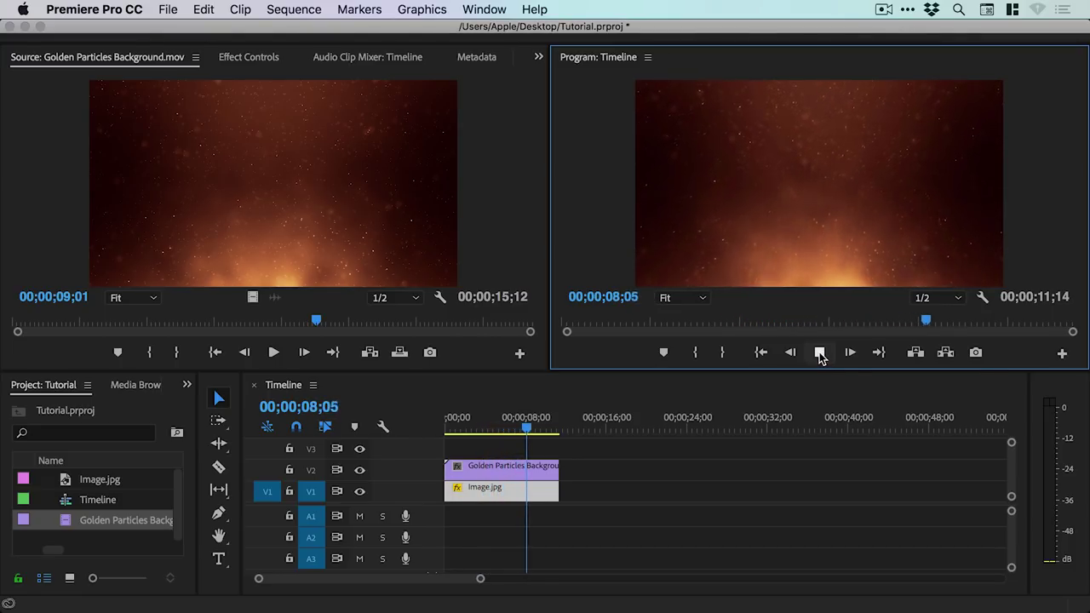
pyautogui.click(820, 353)
pyautogui.click(761, 352)
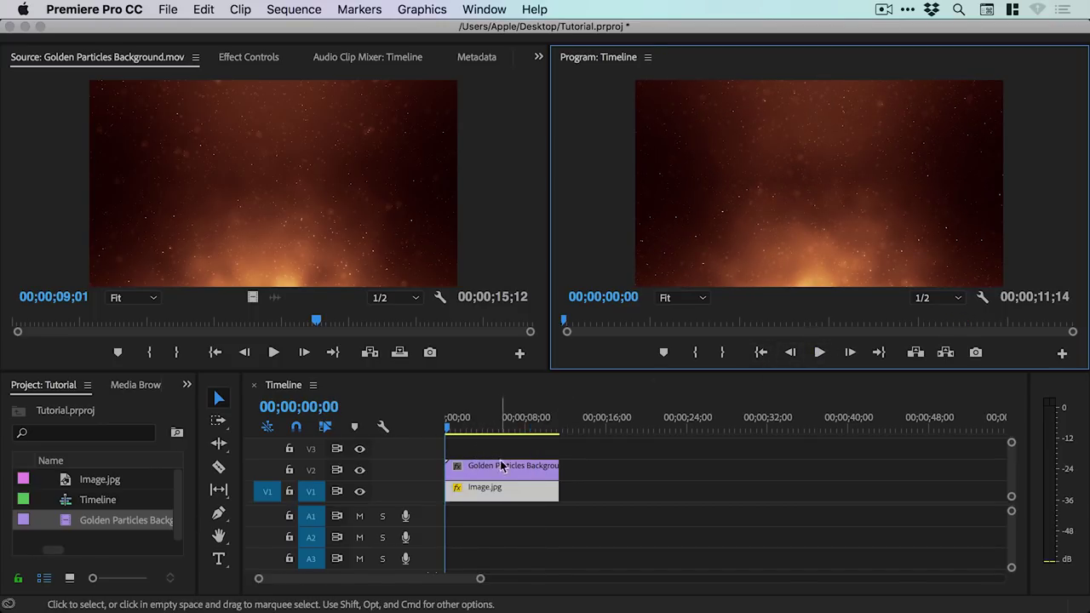
pyautogui.click(496, 468)
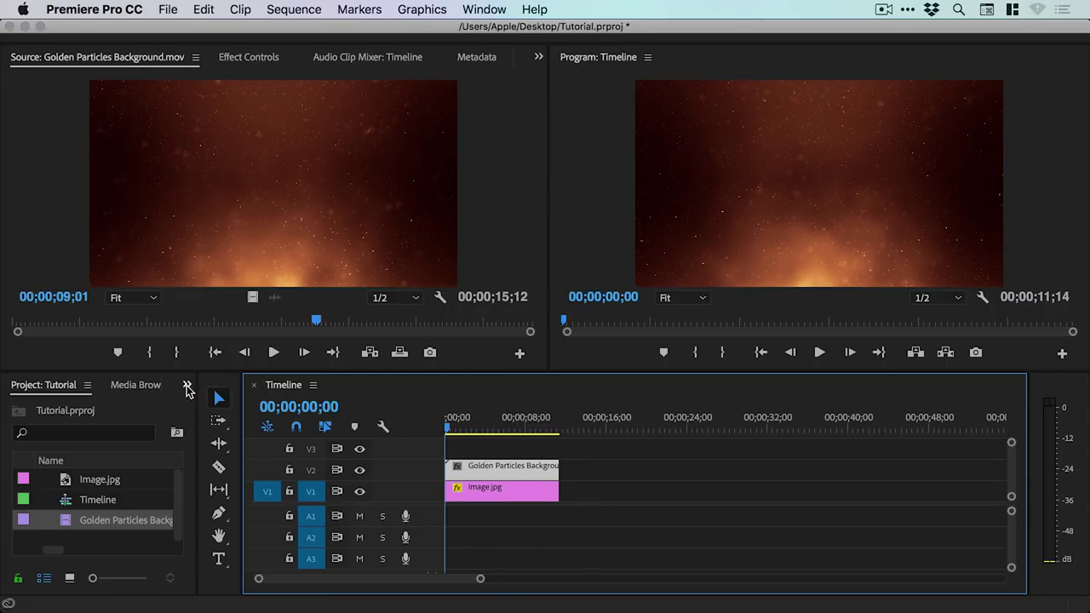
# Search the Effects panel for 'tint' and apply Tint to the Golden Particles clip on V2
pyautogui.click(187, 387)
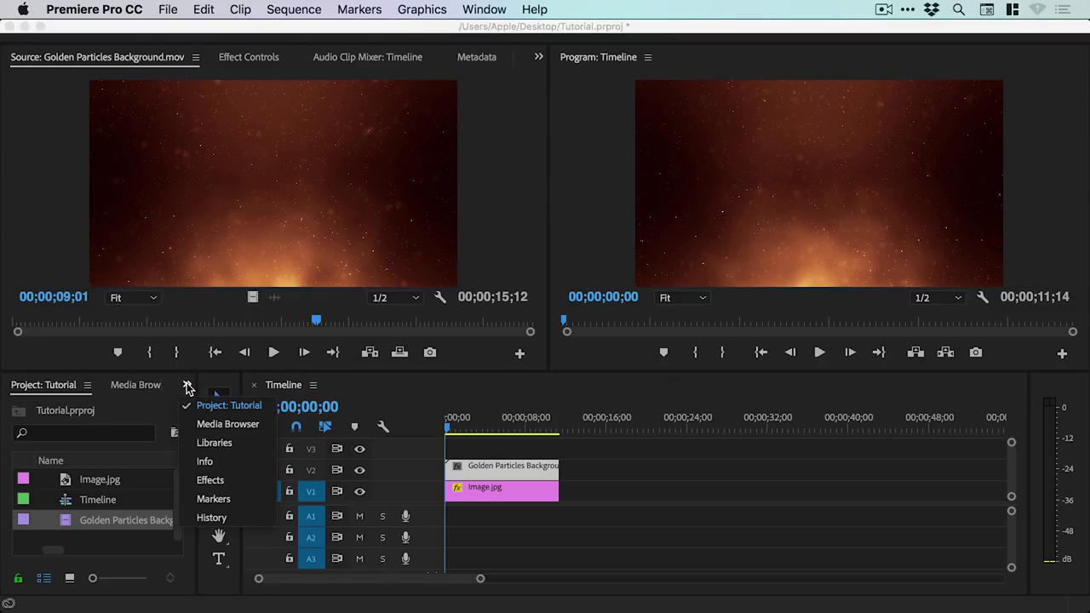
pyautogui.click(232, 483)
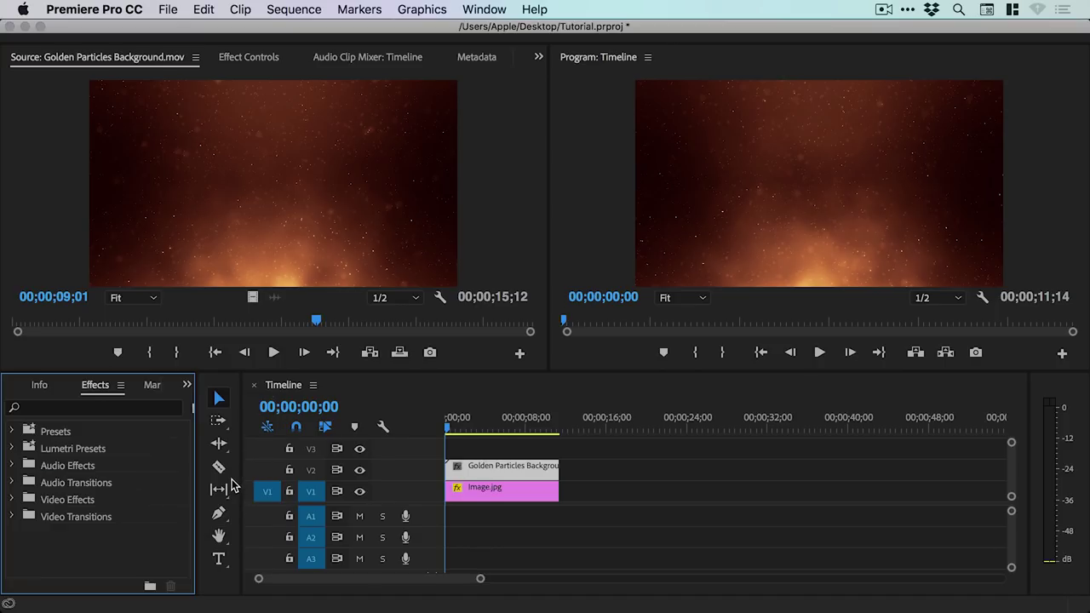
pyautogui.click(134, 408)
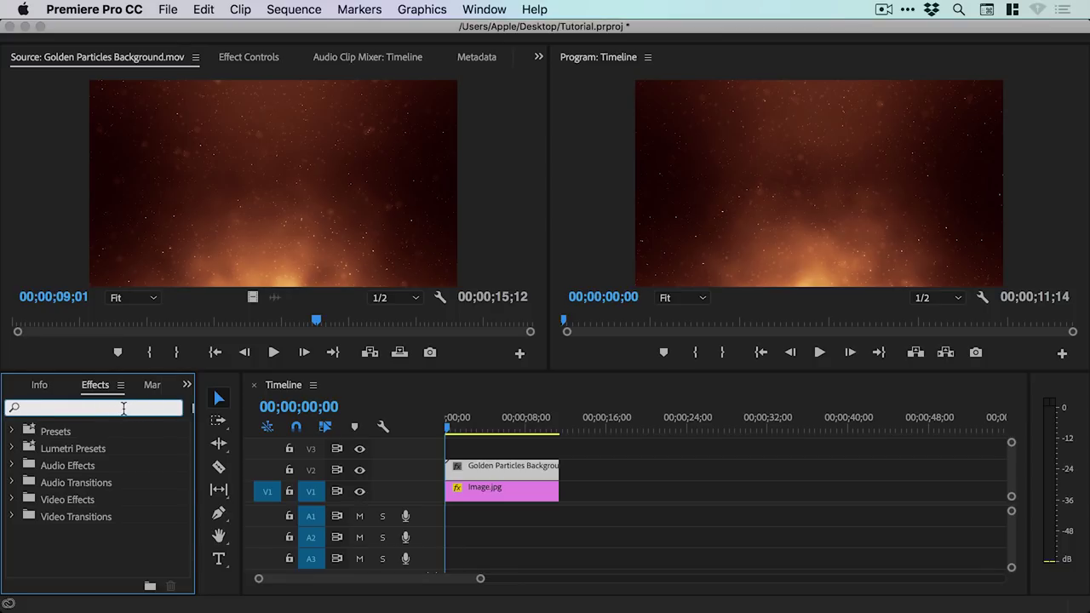
pyautogui.write('tint')
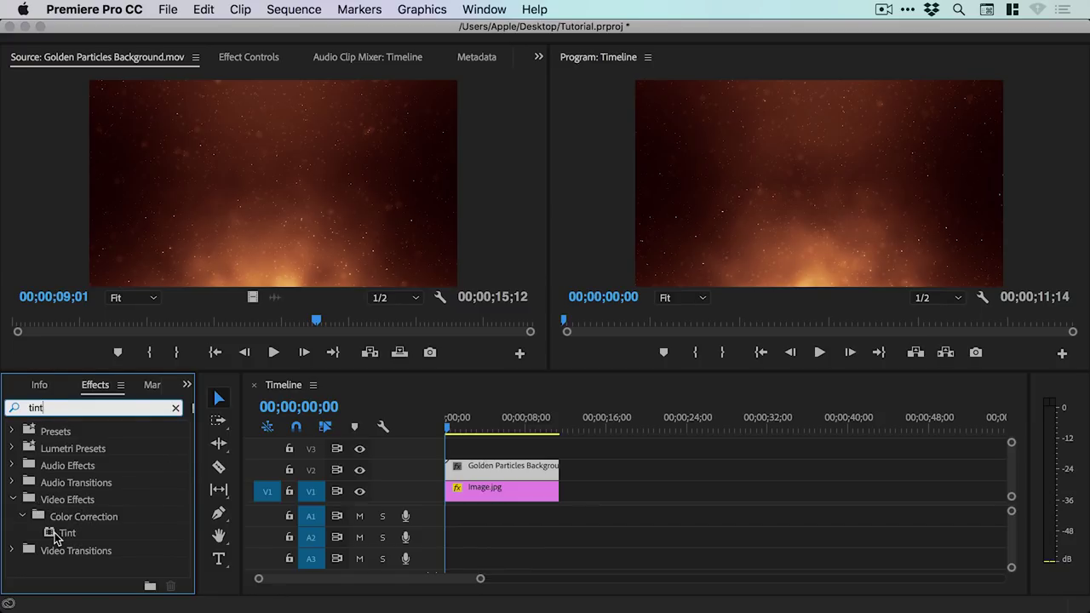
pyautogui.moveTo(50, 535); pyautogui.dragTo(508, 467)
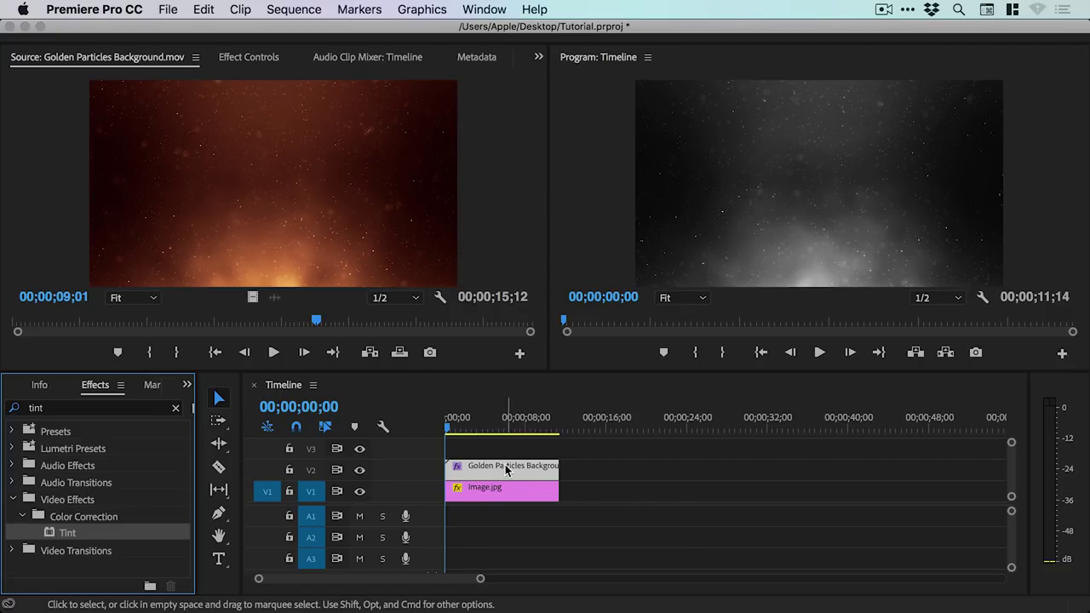
# Show the particles clip's Effect Controls and toggle the Tint effect off and back on
pyautogui.click(247, 58)
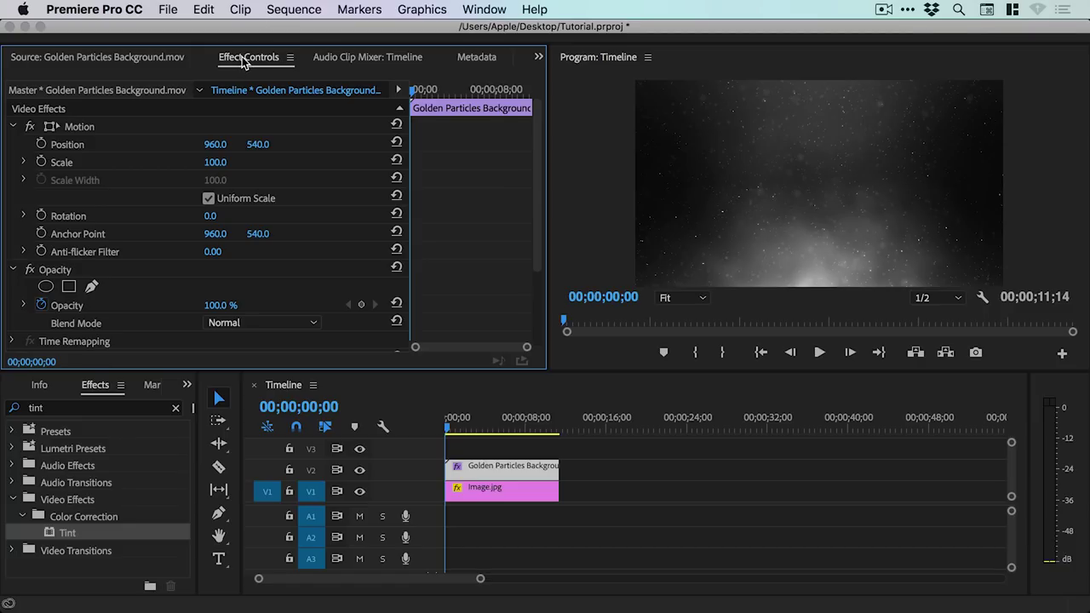
pyautogui.moveTo(536, 176); pyautogui.dragTo(534, 248)
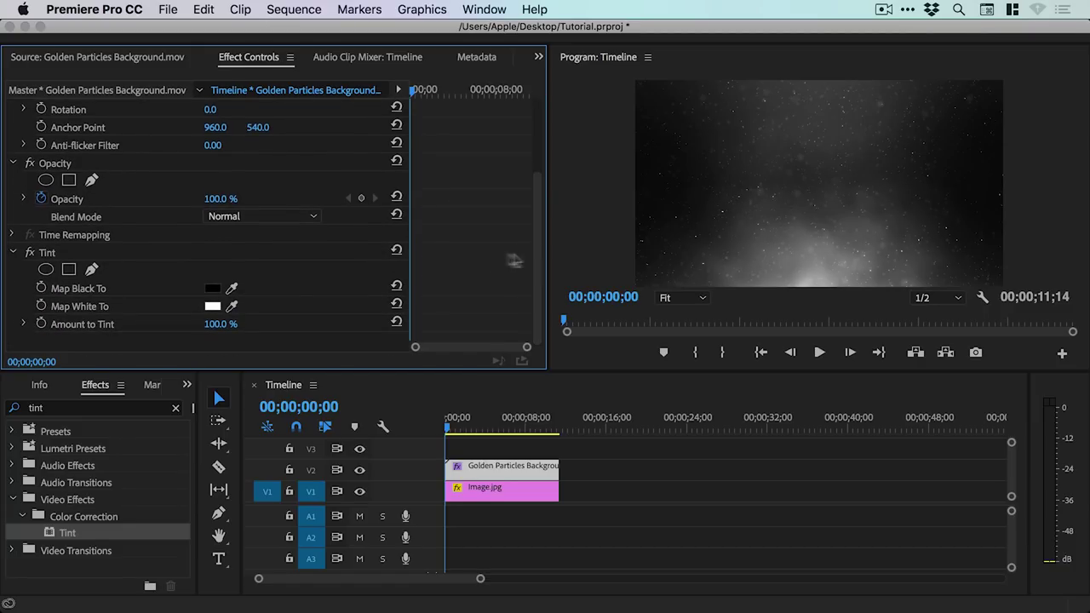
pyautogui.click(30, 253)
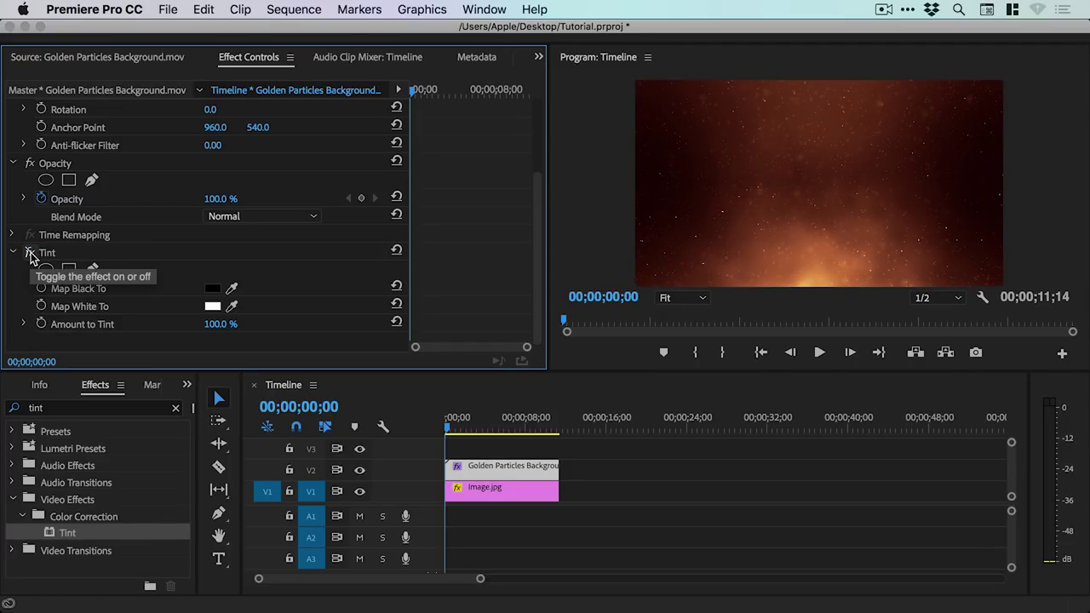
pyautogui.click(30, 253)
# Try dark red for Tint's Map Black To, then reset it to black
pyautogui.click(212, 287)
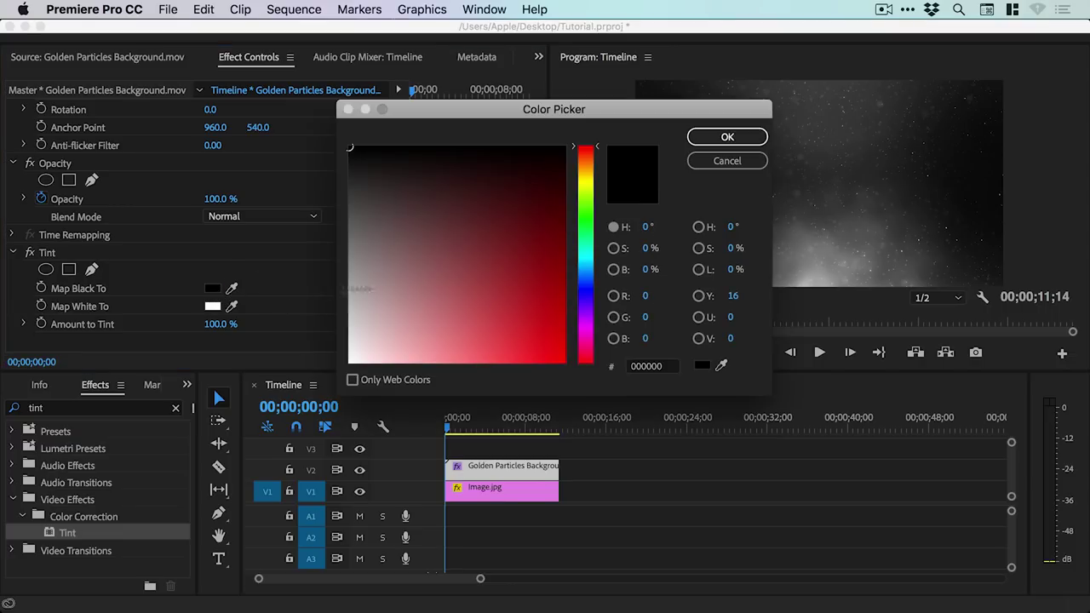
pyautogui.moveTo(517, 255); pyautogui.dragTo(542, 313)
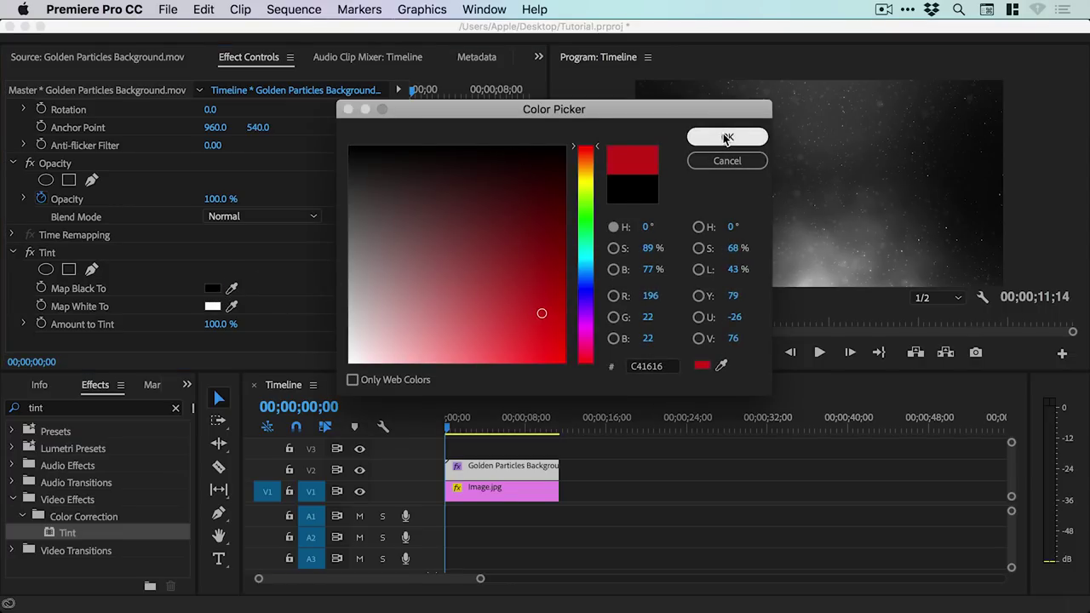
pyautogui.click(726, 138)
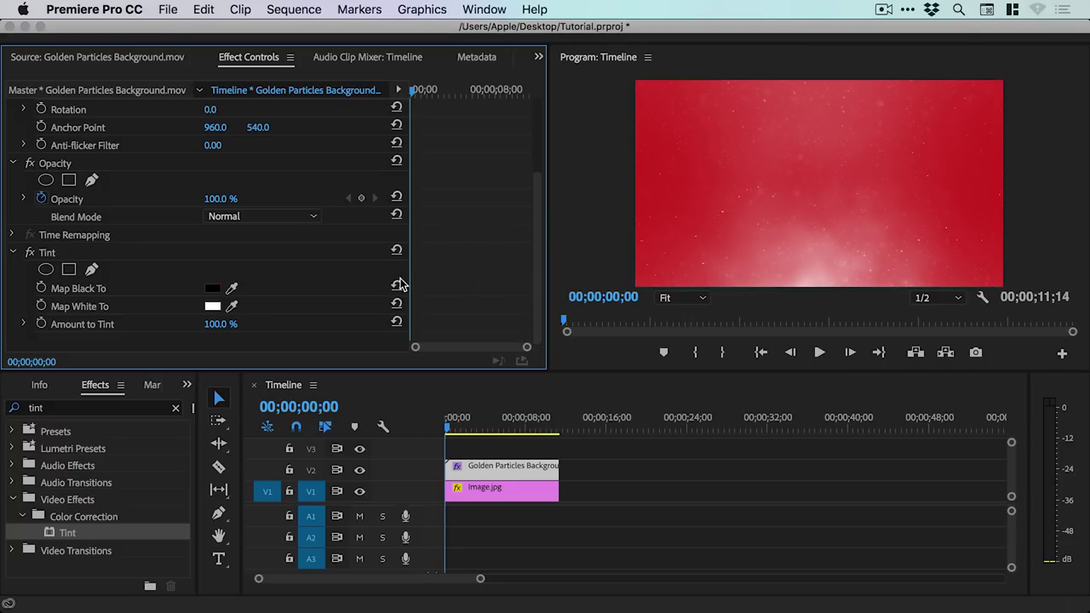
pyautogui.click(396, 286)
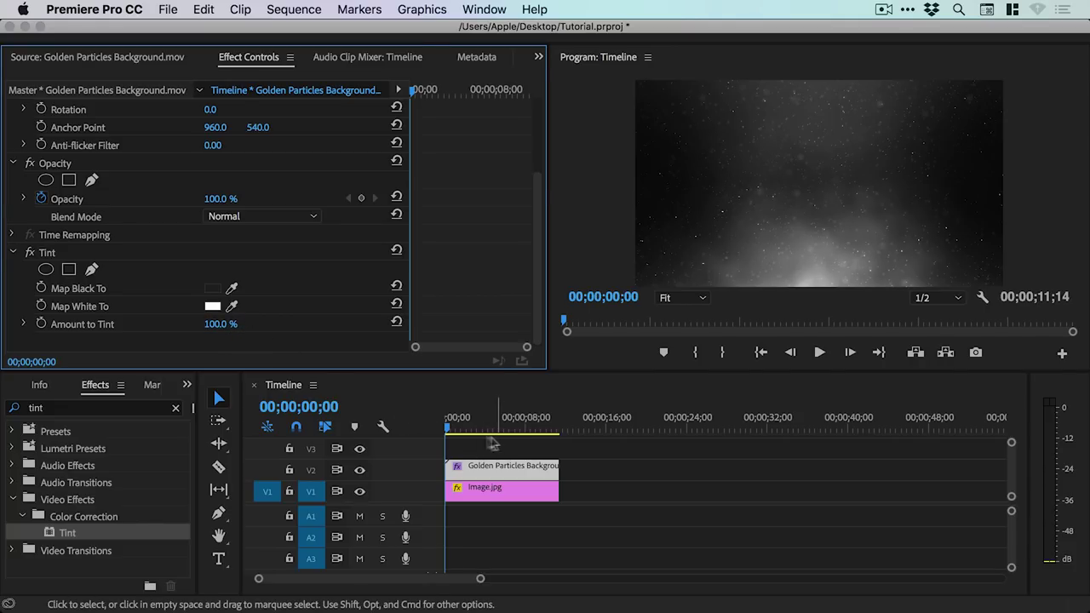
# Search 'lev' and apply Levels to the particles clip, below Tint at default 0/255/100 values
pyautogui.click(177, 410)
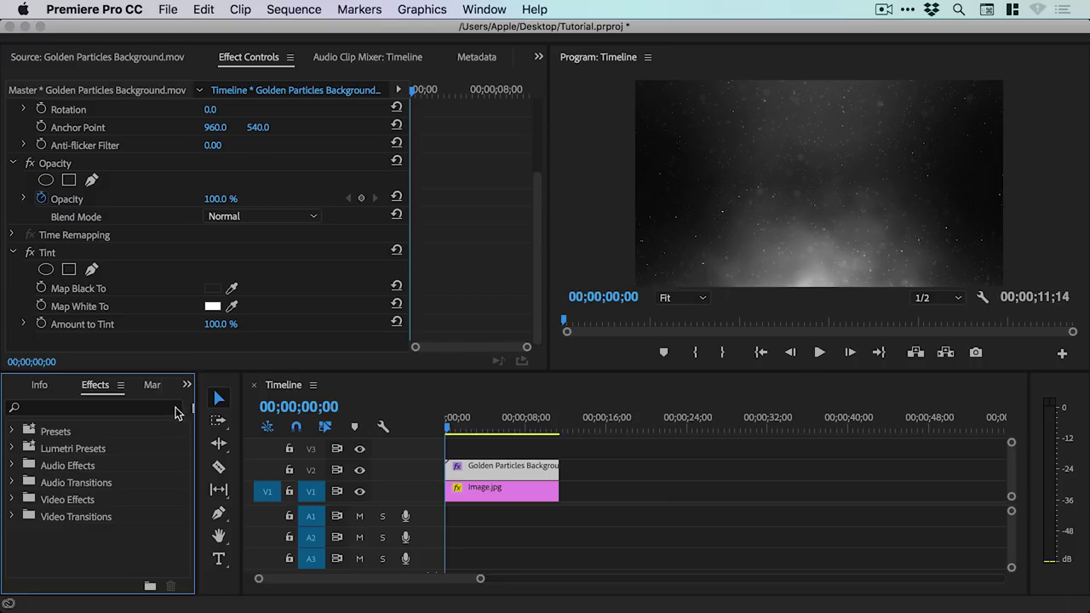
pyautogui.click(132, 412)
pyautogui.write('levels')
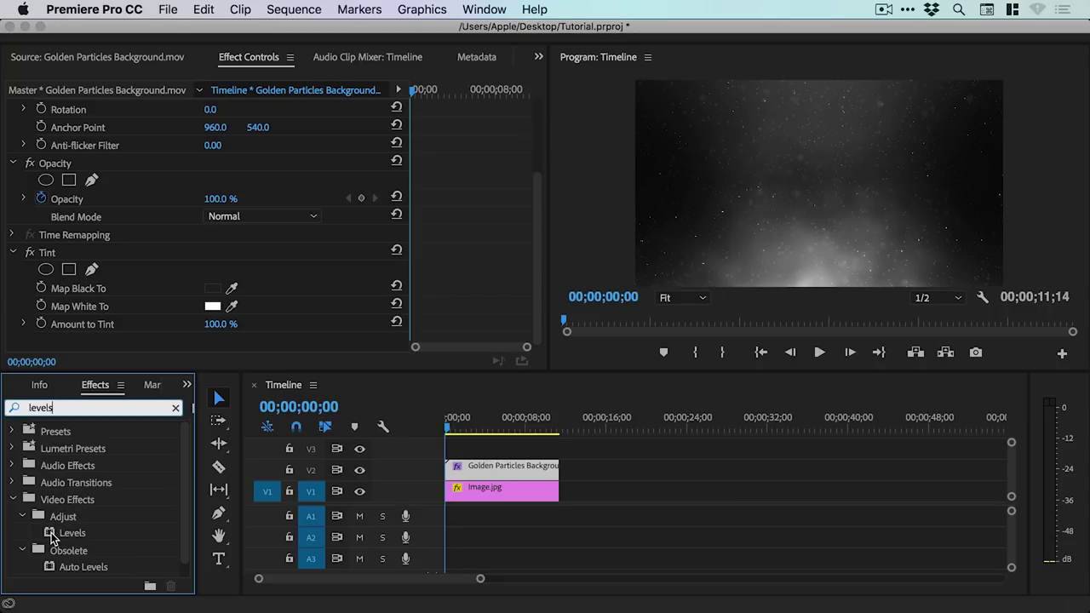
pyautogui.moveTo(50, 539); pyautogui.dragTo(504, 466)
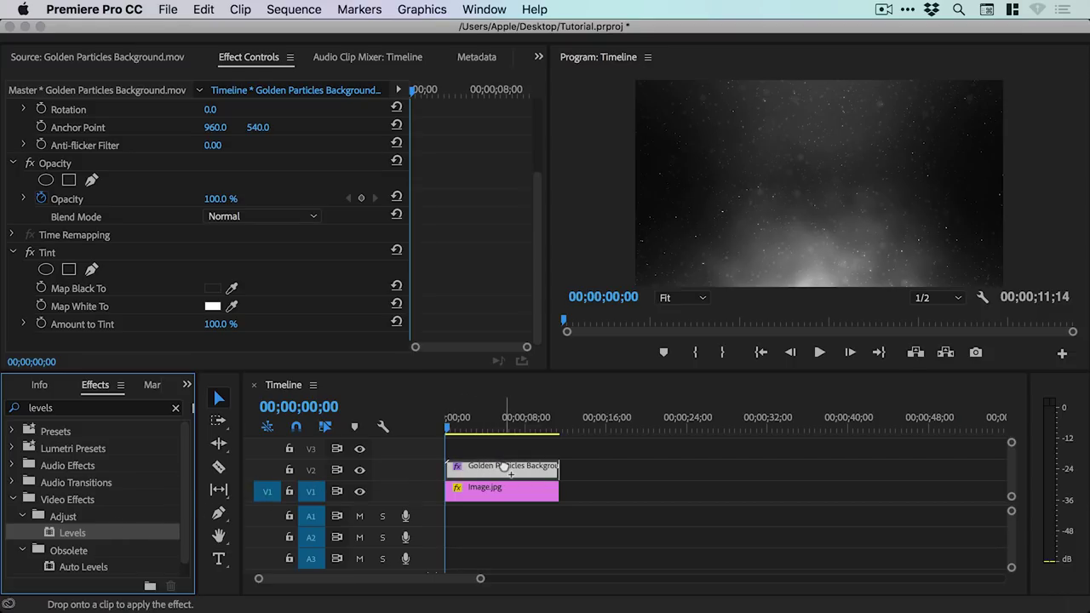
pyautogui.moveTo(504, 468); pyautogui.dragTo(504, 468)
pyautogui.moveTo(533, 170); pyautogui.dragTo(531, 235)
pyautogui.scroll(-3, 531, 228)
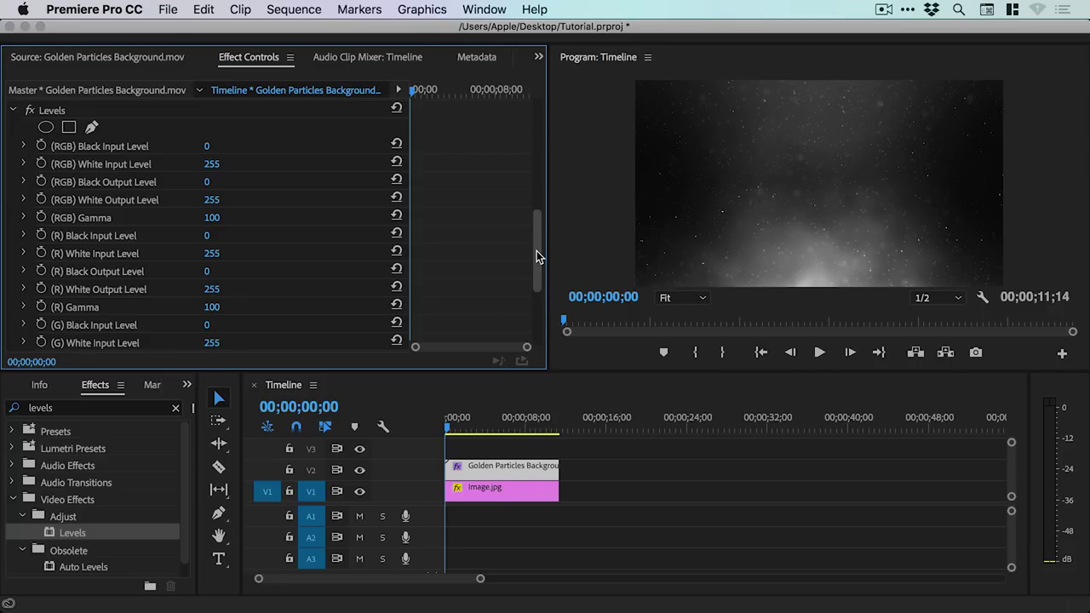
pyautogui.click(24, 146)
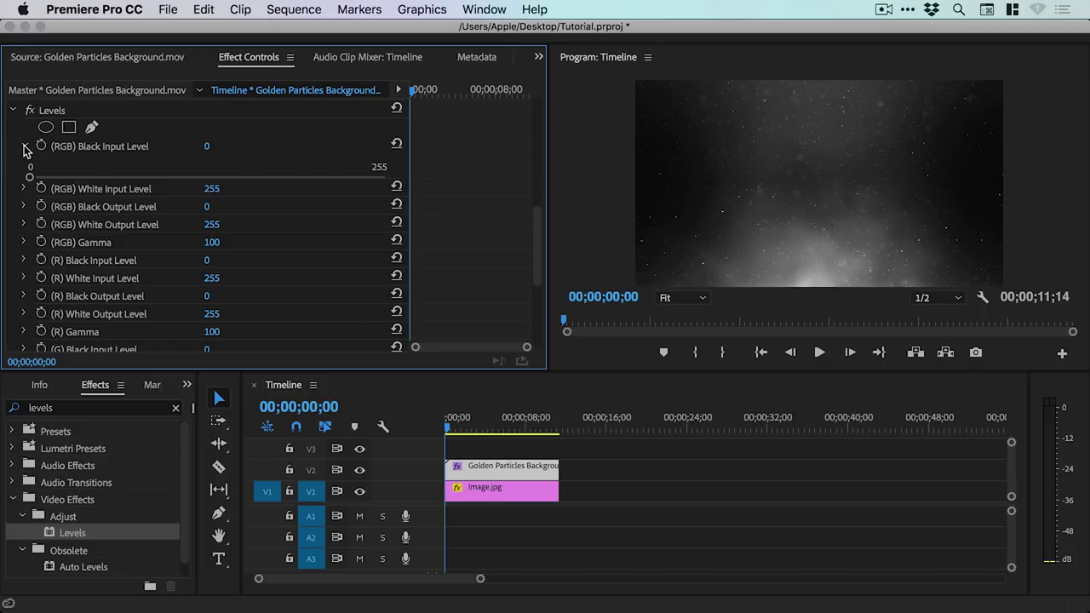
pyautogui.moveTo(30, 177); pyautogui.dragTo(95, 176)
pyautogui.click(24, 146)
pyautogui.moveTo(217, 149); pyautogui.dragTo(219, 151)
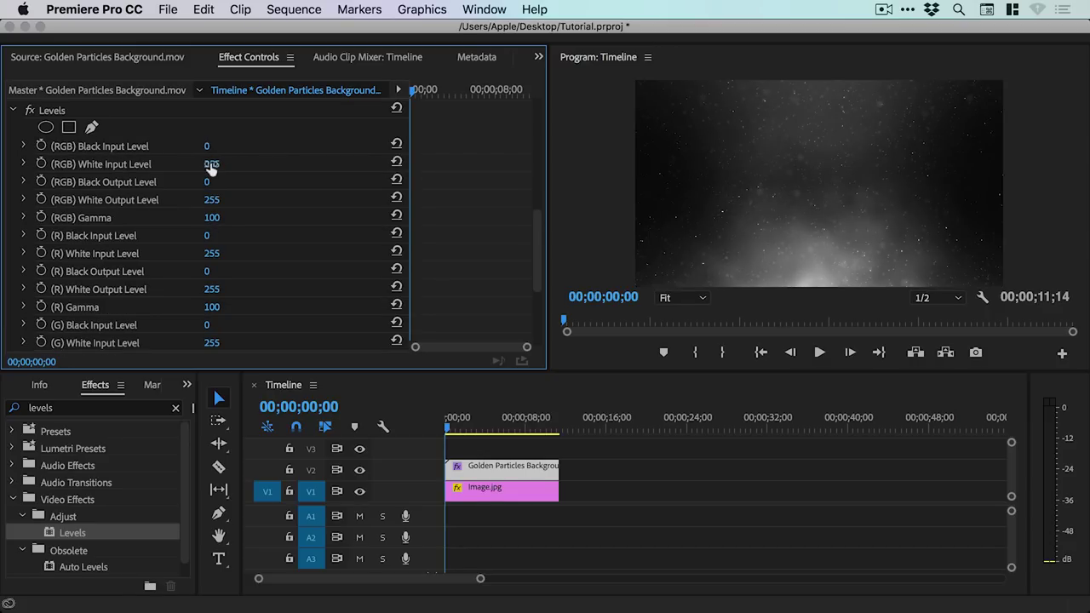
pyautogui.click(211, 166)
pyautogui.moveTo(214, 168); pyautogui.dragTo(339, 164)
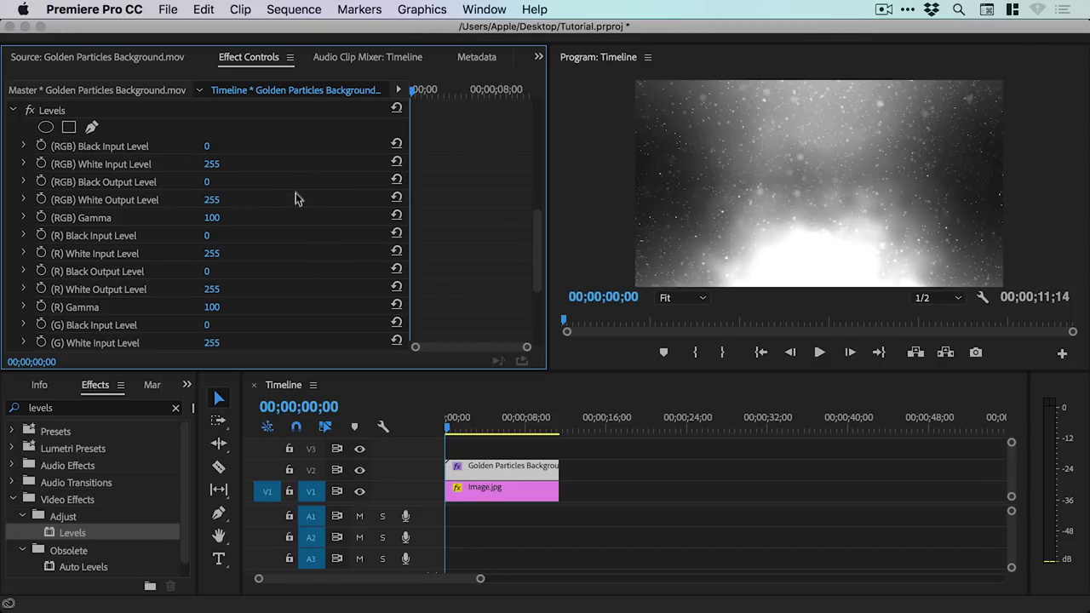
pyautogui.press('super+z')
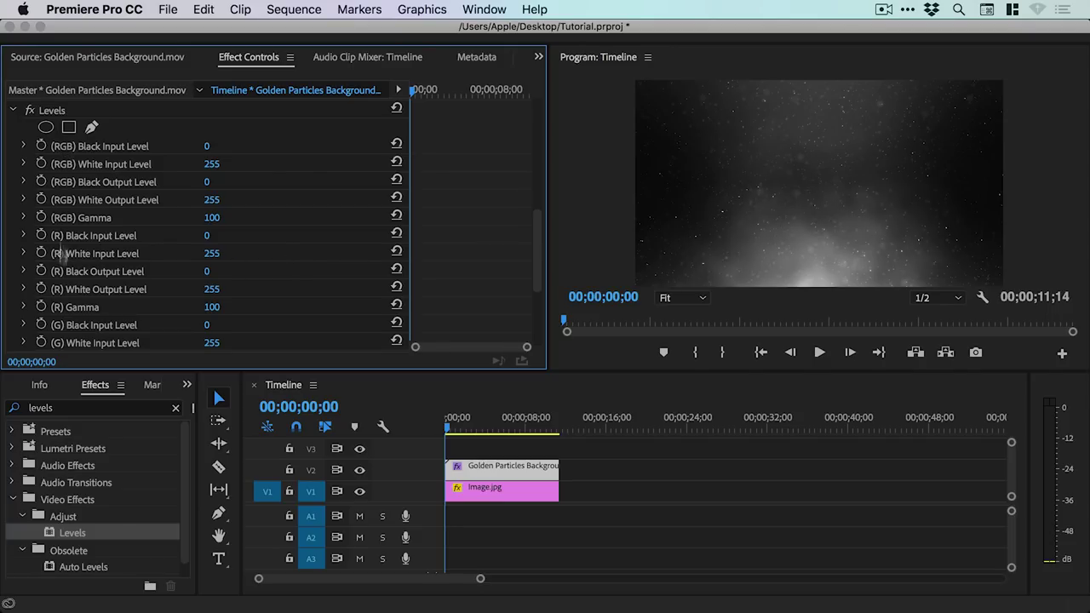
pyautogui.moveTo(206, 146); pyautogui.dragTo(316, 146)
pyautogui.press('super+z')
pyautogui.moveTo(540, 226); pyautogui.dragTo(533, 239)
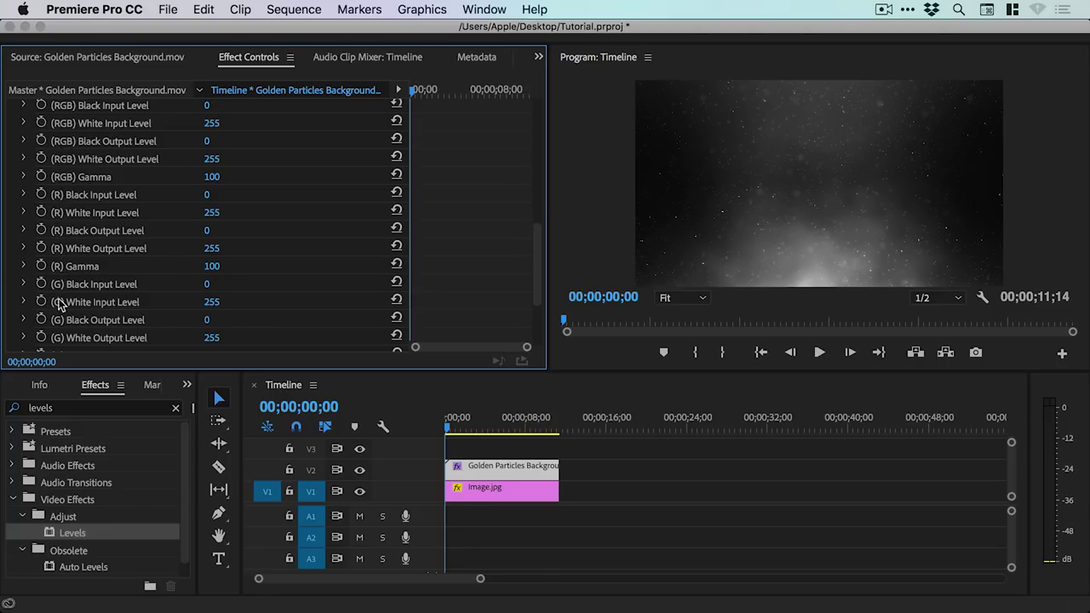
pyautogui.scroll(-5, 530, 248)
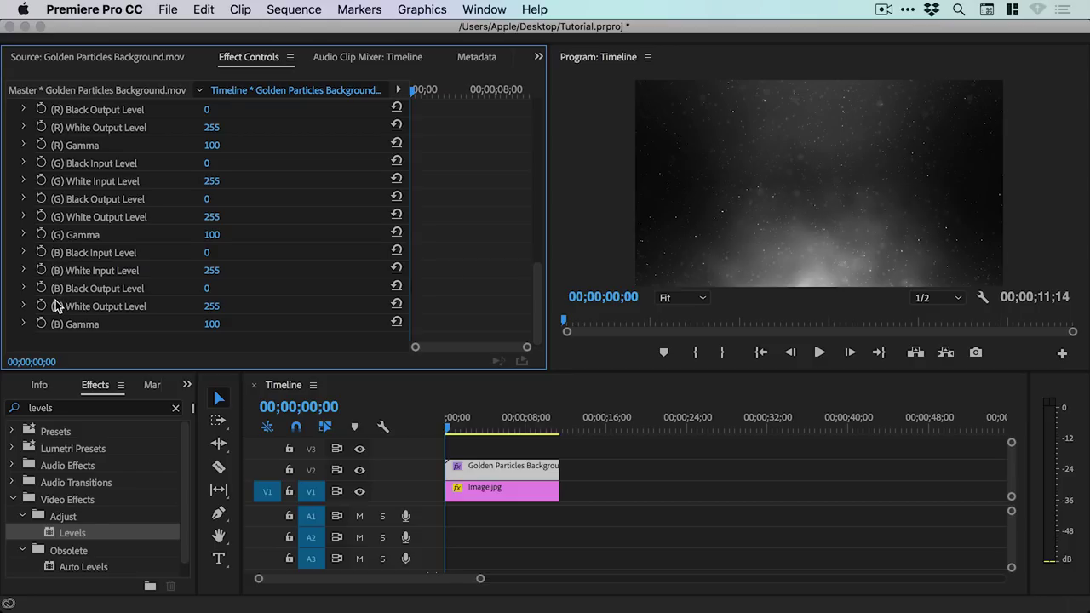
pyautogui.scroll(2, 539, 271)
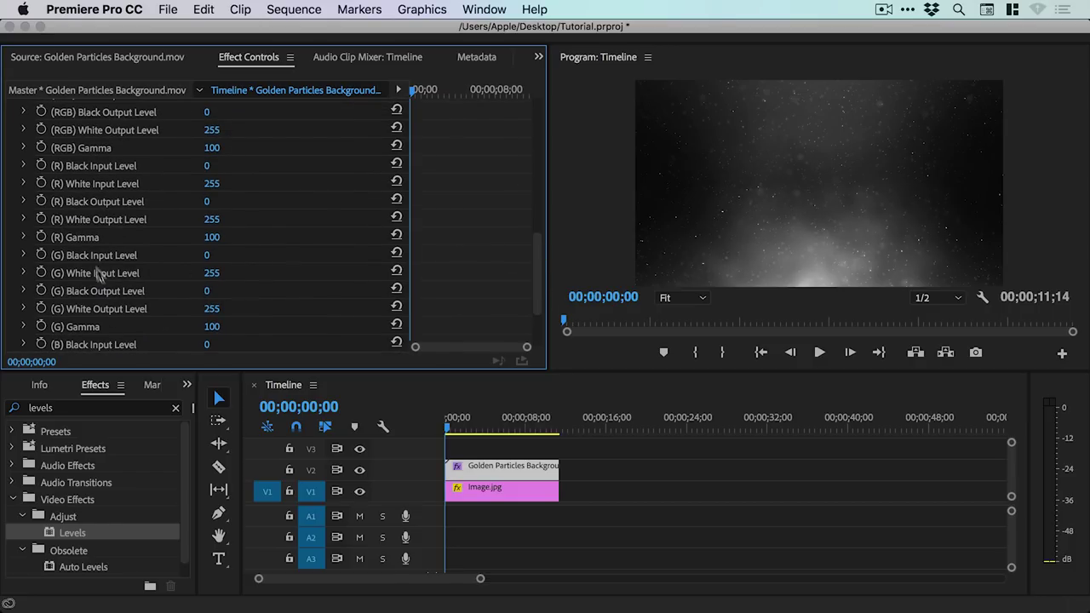
pyautogui.moveTo(206, 170); pyautogui.dragTo(433, 175)
pyautogui.press('super+z')
pyautogui.moveTo(535, 273); pyautogui.dragTo(536, 249)
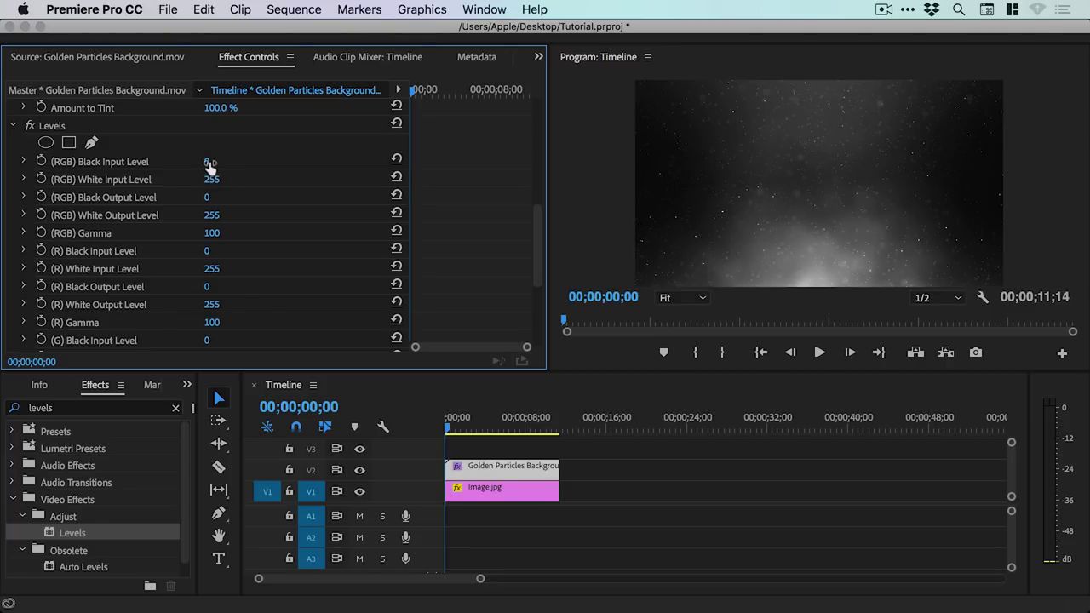
# Save the project and raise the Levels RGB Black Input Level to 185
pyautogui.press('cmd+s')
pyautogui.moveTo(206, 162); pyautogui.dragTo(388, 170)
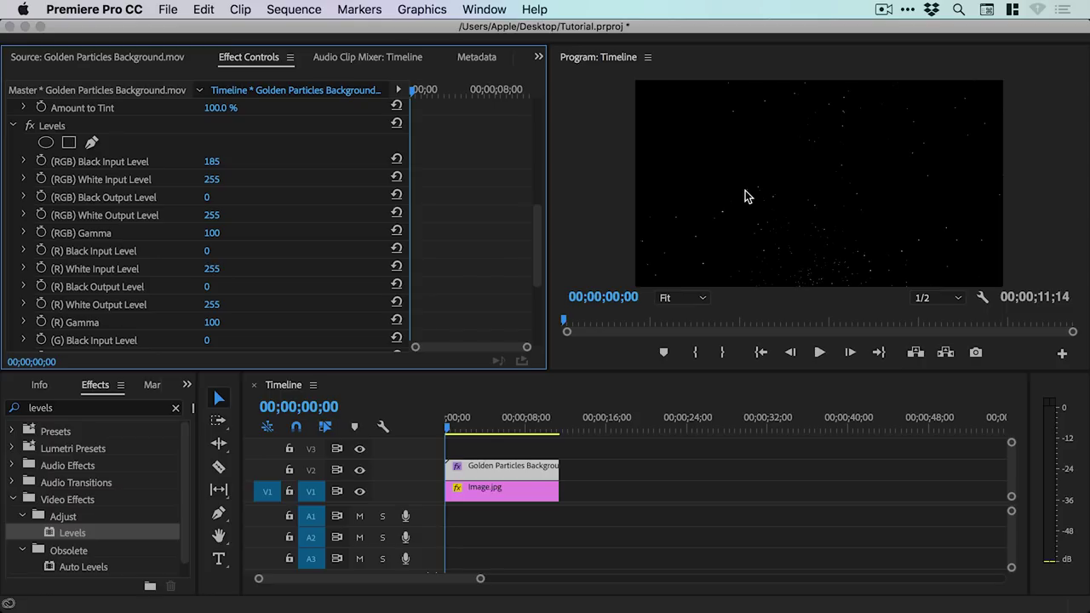
pyautogui.scroll(-1, 539, 238)
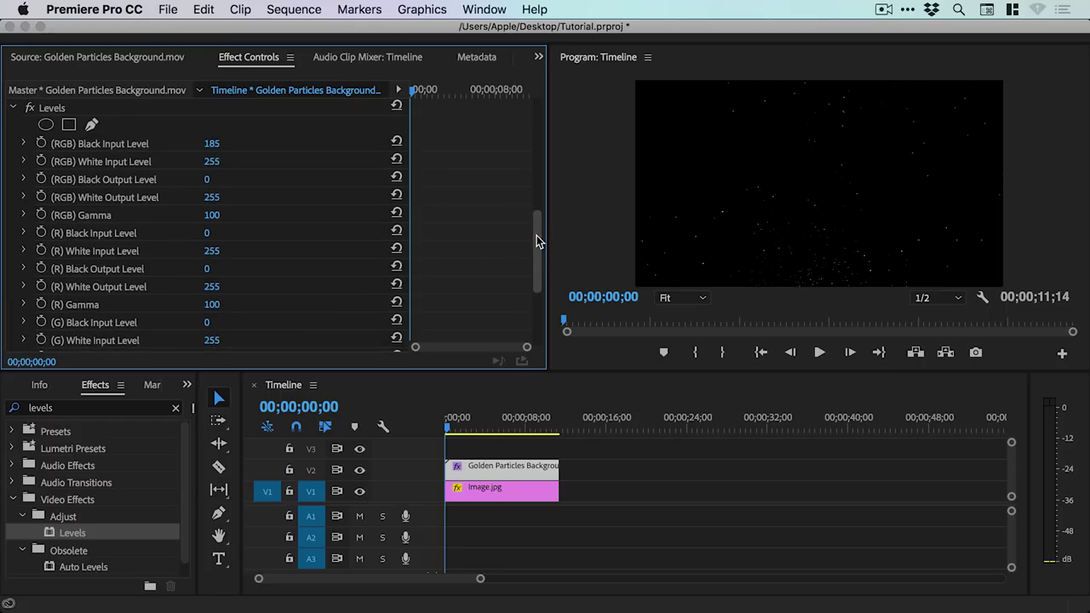
pyautogui.scroll(-1, 537, 236)
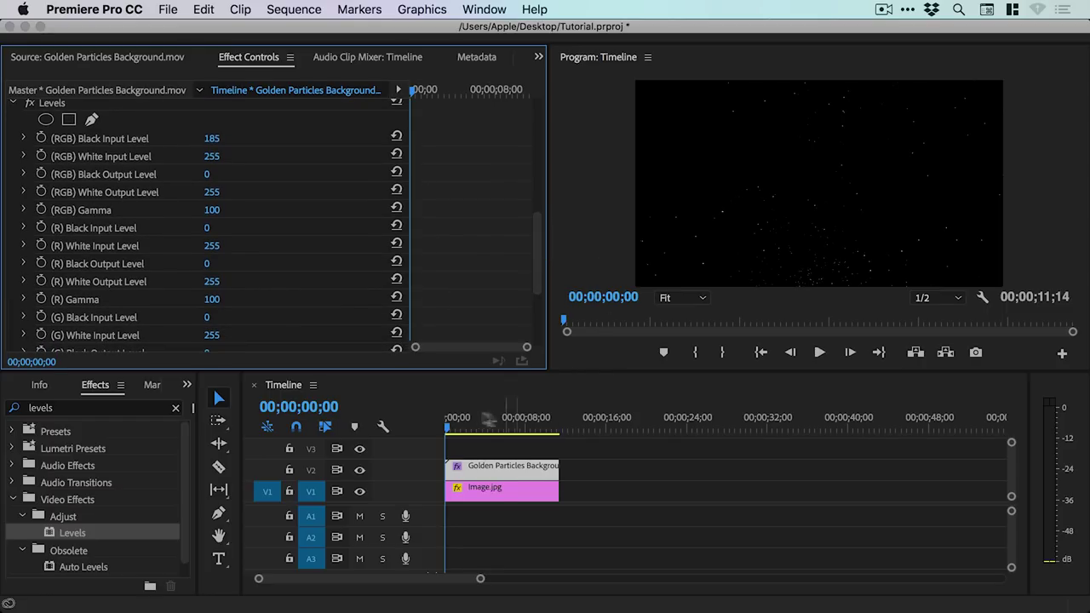
# Preview the darkened particles, then stop and return to the sequence start
pyautogui.click(819, 353)
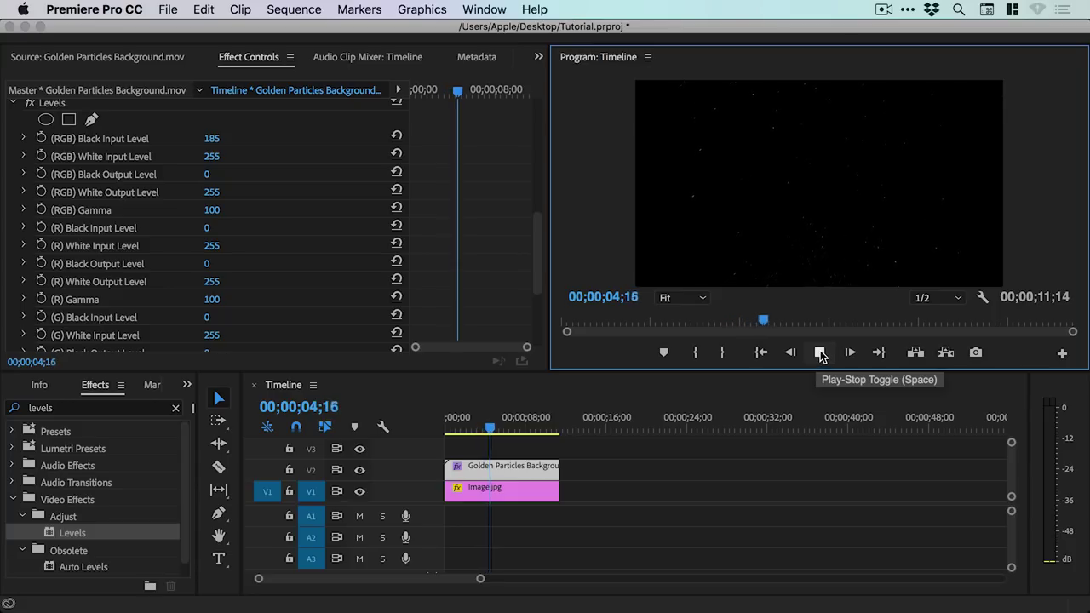
pyautogui.click(819, 354)
pyautogui.click(760, 353)
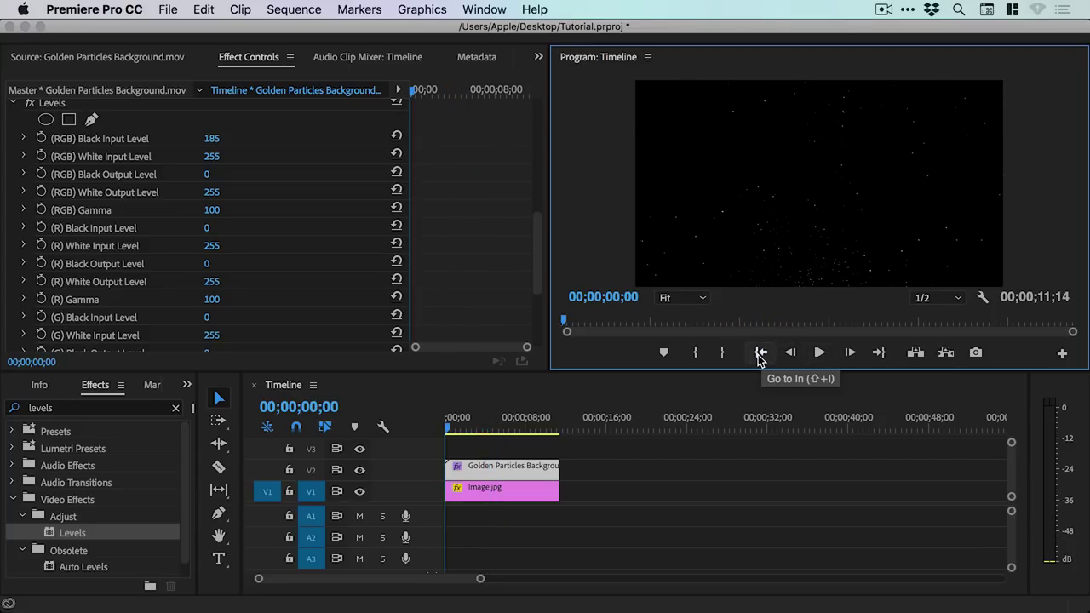
# Set the particles clip's Opacity Blend Mode to Screen
pyautogui.moveTo(537, 247); pyautogui.dragTo(537, 193)
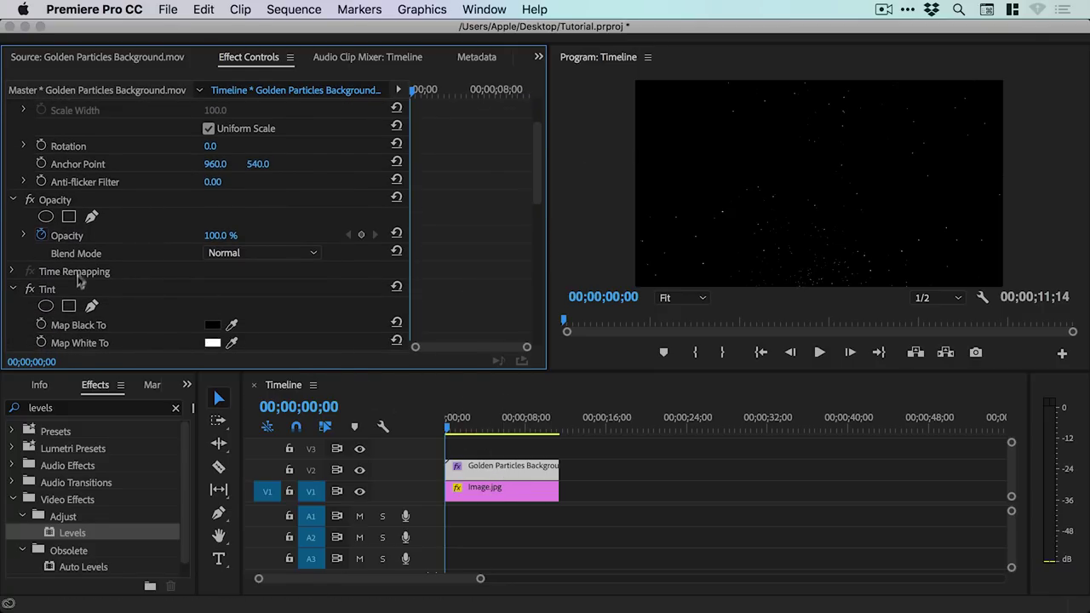
pyautogui.click(273, 254)
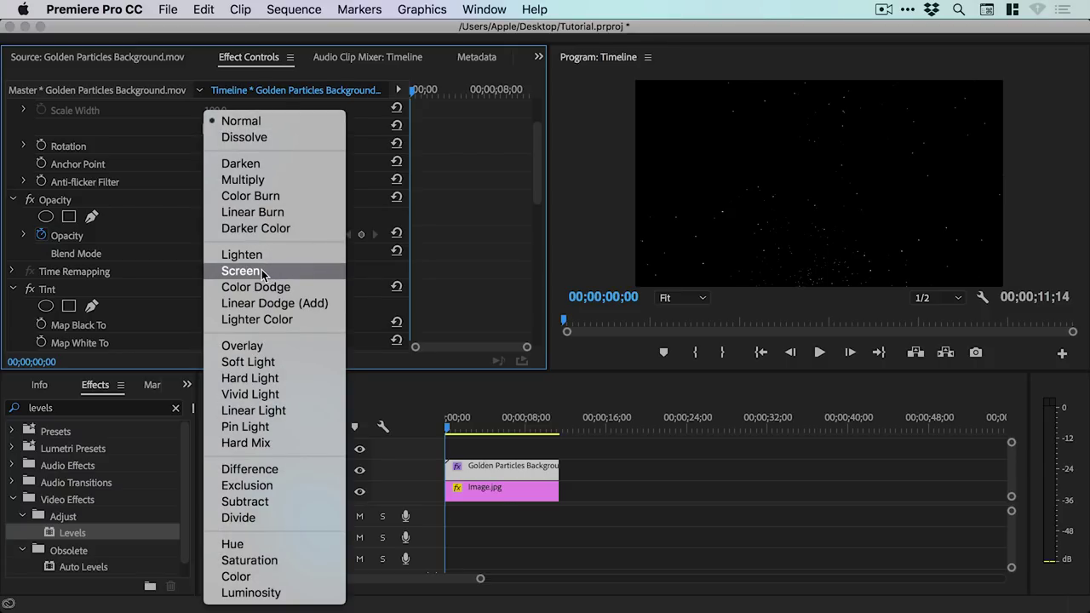
pyautogui.click(263, 272)
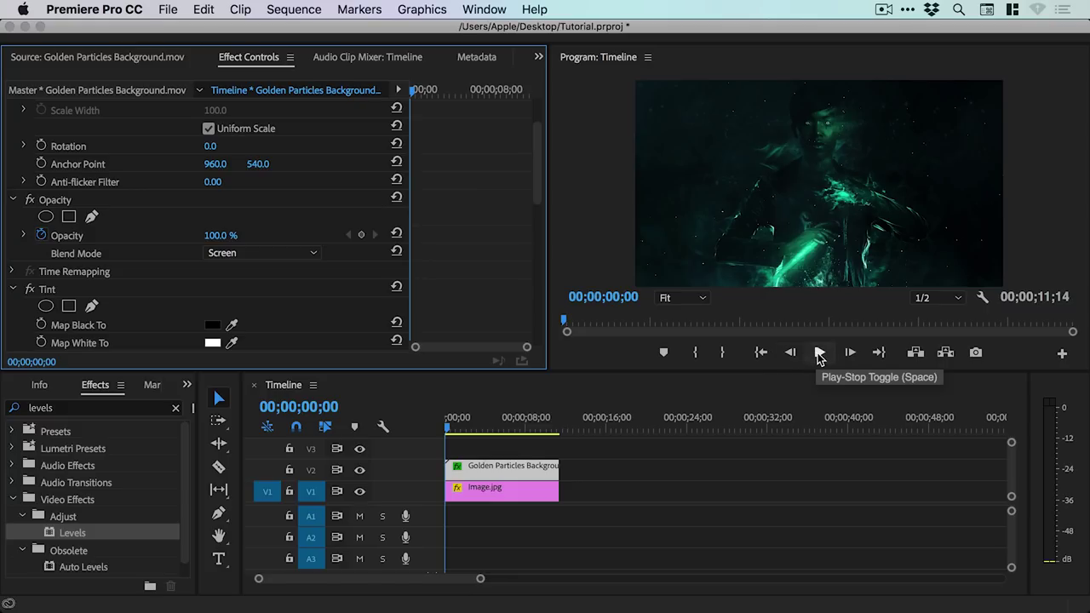
# Preview the Screen blend over the artwork, then stop and return to the start
pyautogui.click(819, 353)
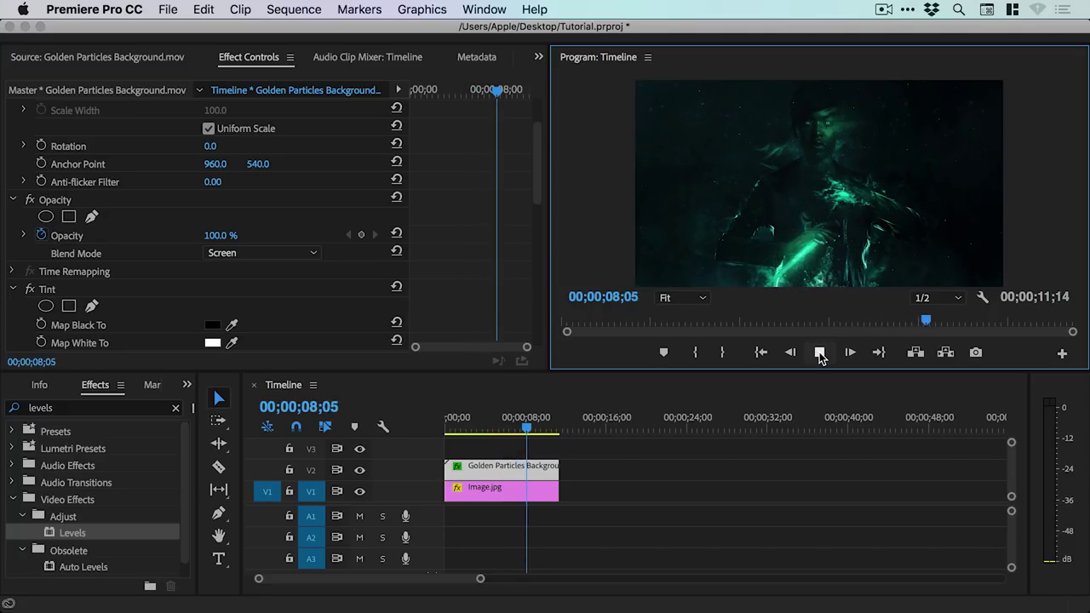
pyautogui.click(820, 353)
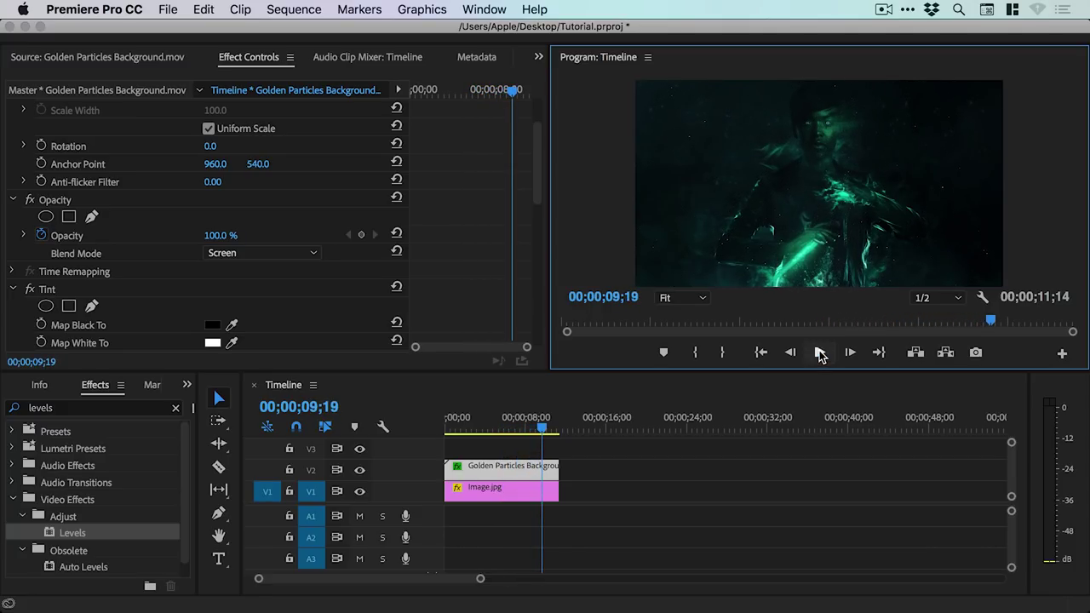
pyautogui.click(760, 355)
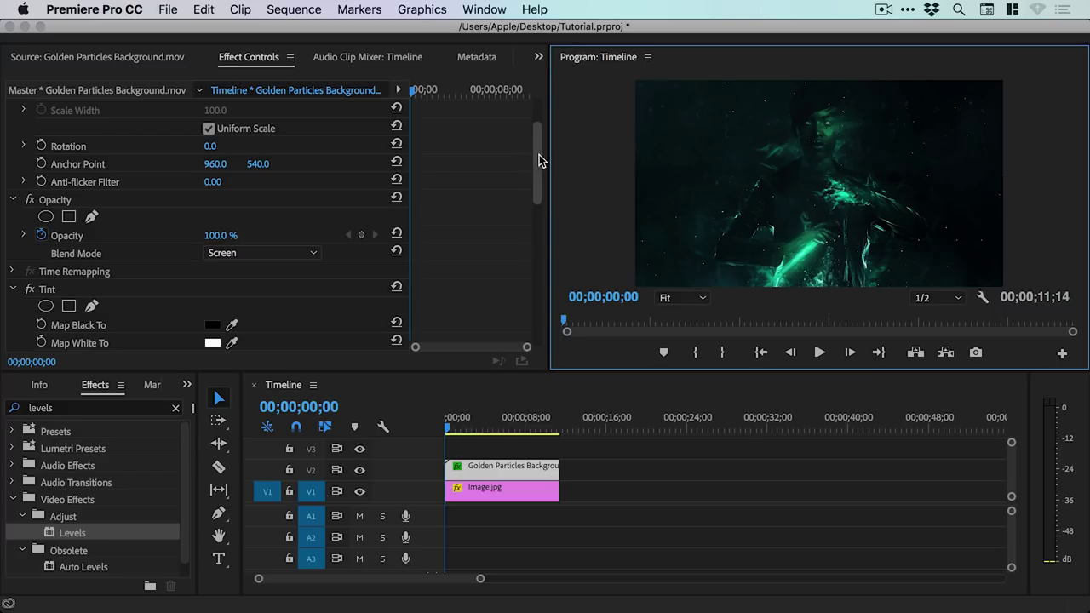
# Set the Levels (R) Black Input Level to 218, then stop the preview at the start
pyautogui.scroll(-5, 535, 153)
pyautogui.scroll(-5, 525, 211)
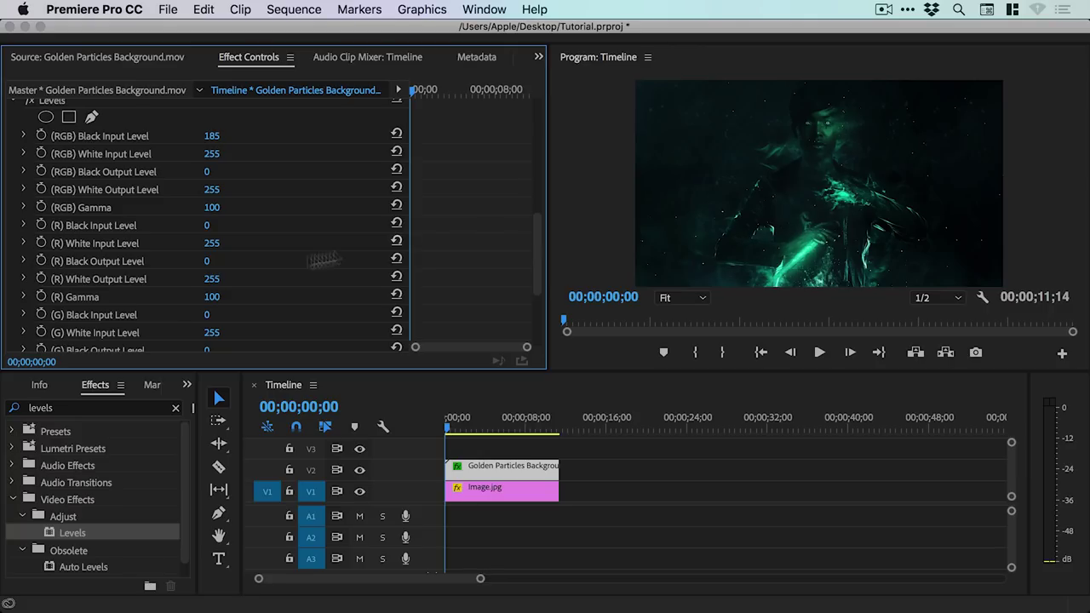
pyautogui.moveTo(537, 241); pyautogui.dragTo(535, 265)
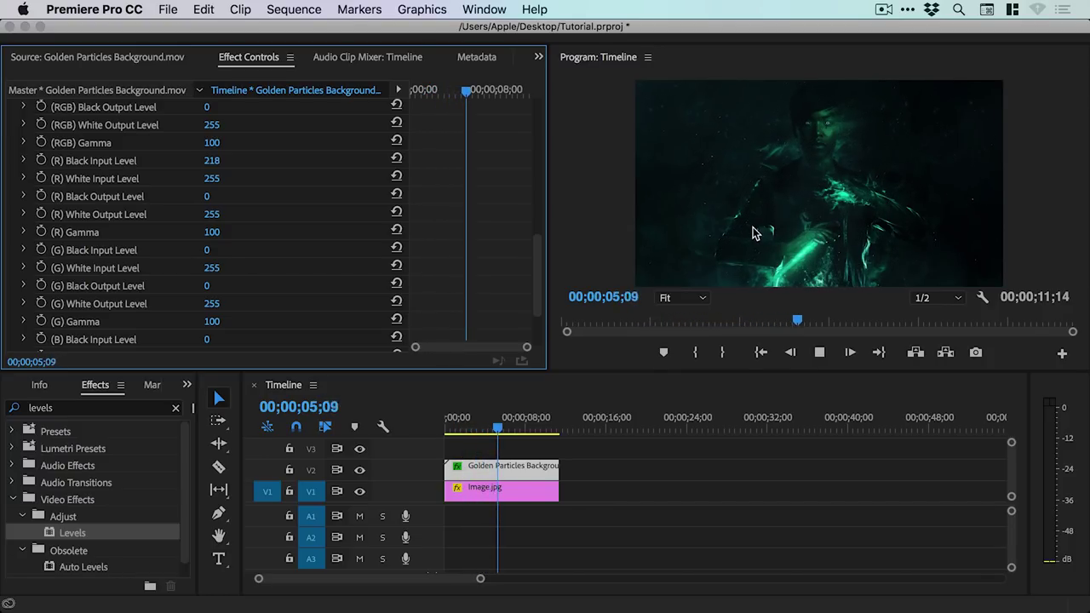
pyautogui.click(761, 352)
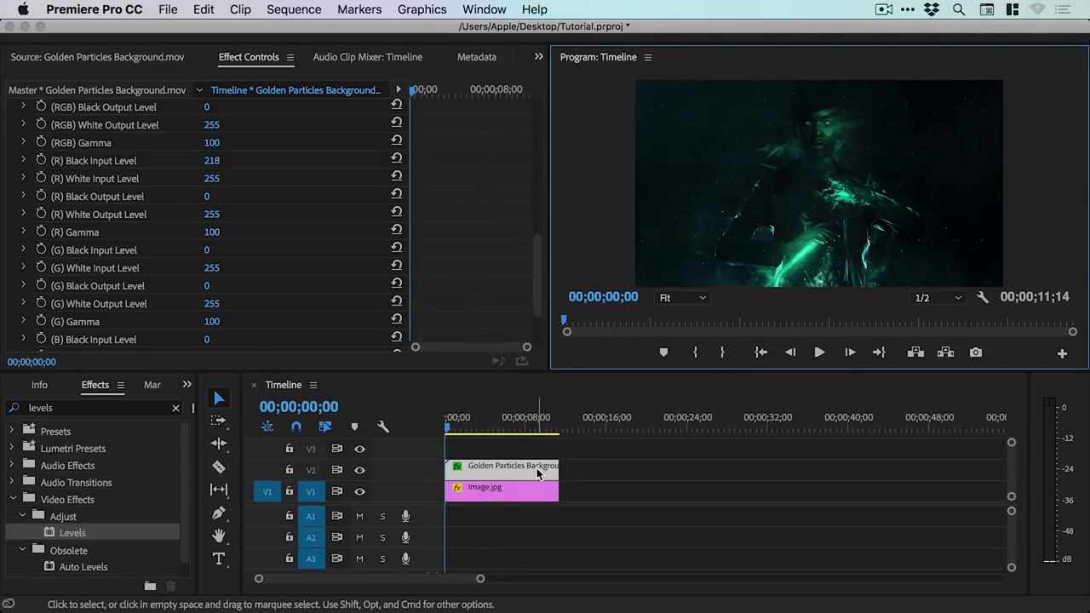
# Duplicate the particles clip into four back-to-back copies on V2 and trim Image.jpg to end at 00;00;45;26
pyautogui.moveTo(552, 494); pyautogui.dragTo(955, 493)
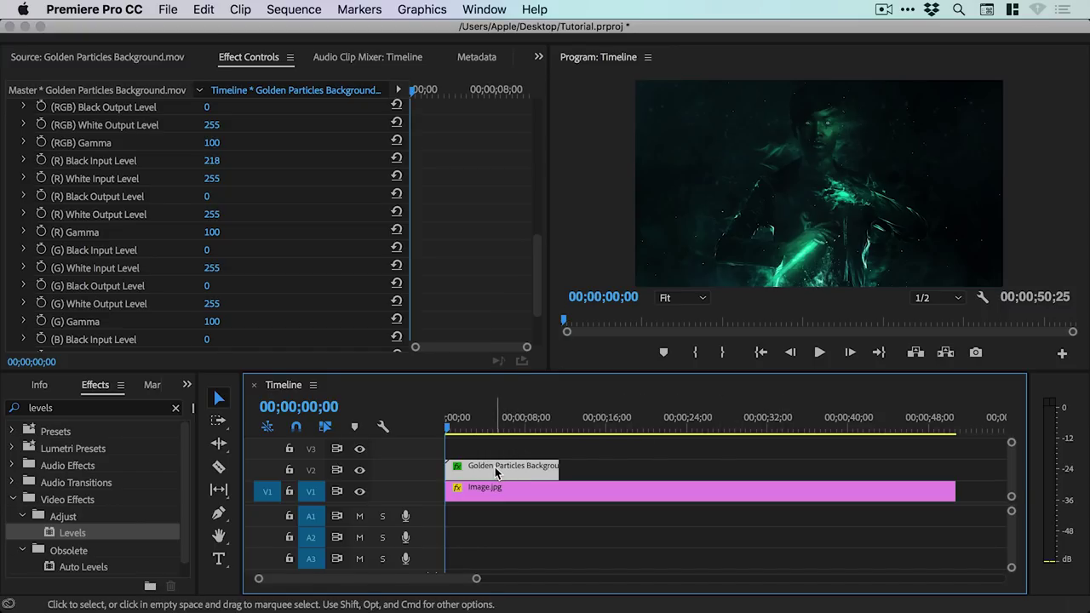
pyautogui.moveTo(497, 467); pyautogui.dragTo(569, 469)
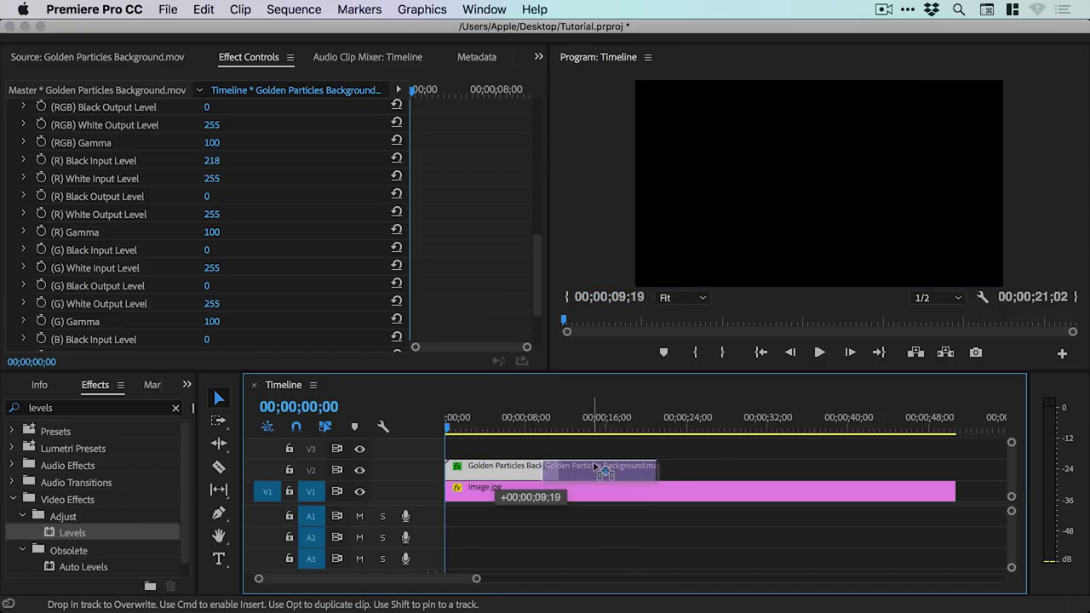
pyautogui.moveTo(605, 470); pyautogui.dragTo(838, 469)
pyautogui.moveTo(947, 492); pyautogui.dragTo(907, 491)
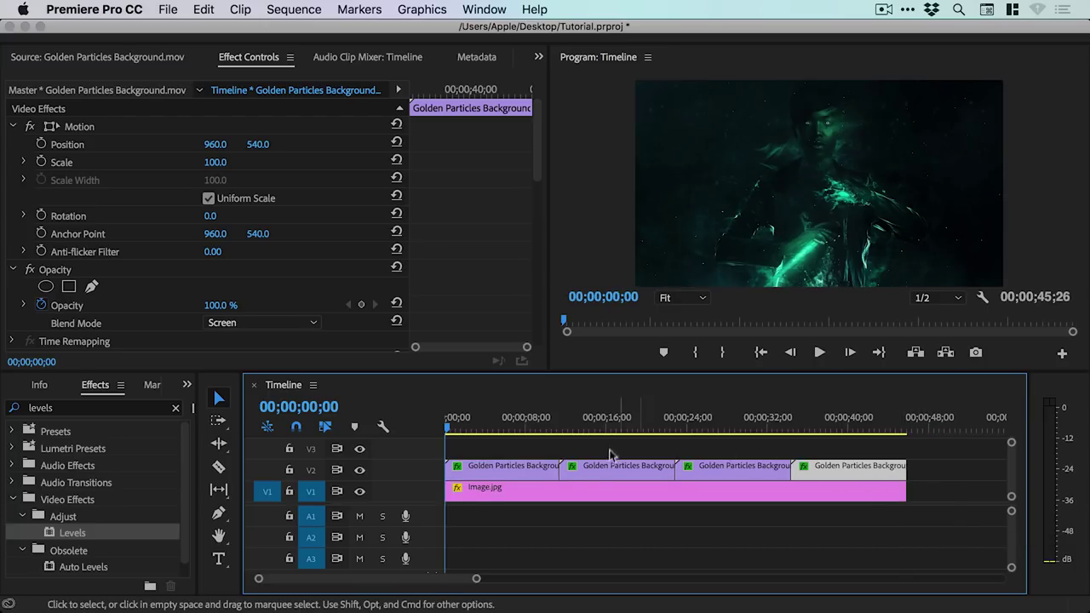
# Add the default Cross Dissolve at the cut between the first two particle clips
pyautogui.rightClick(562, 470)
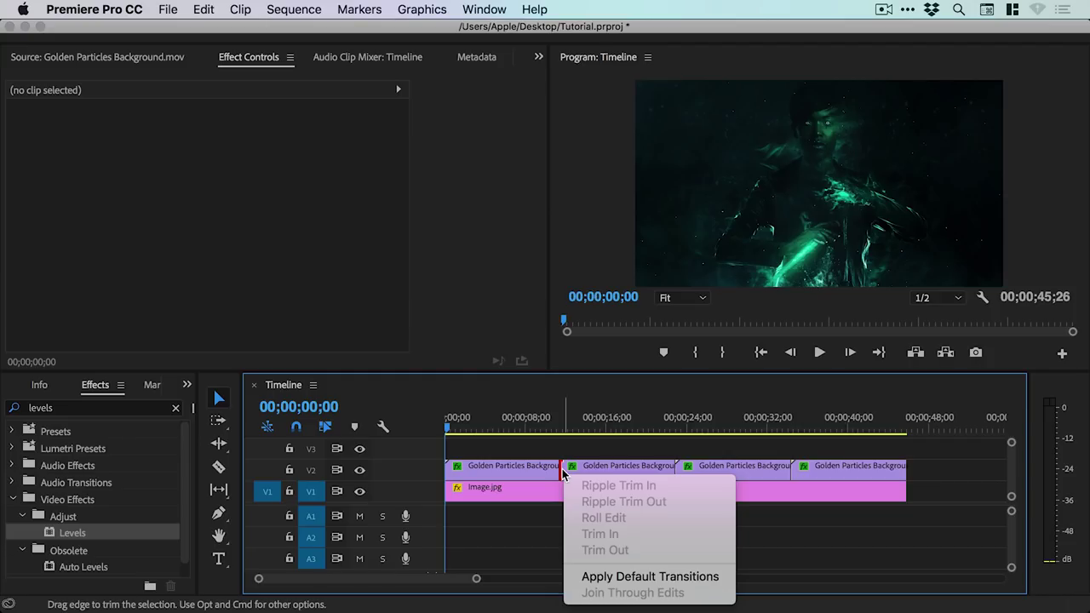
pyautogui.click(621, 576)
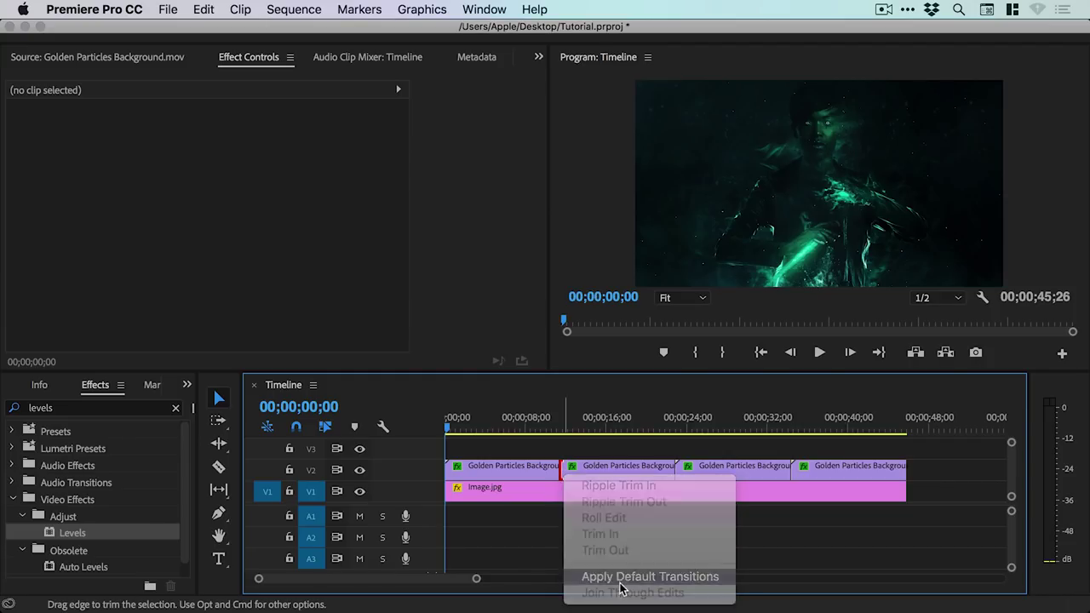
pyautogui.click(564, 471)
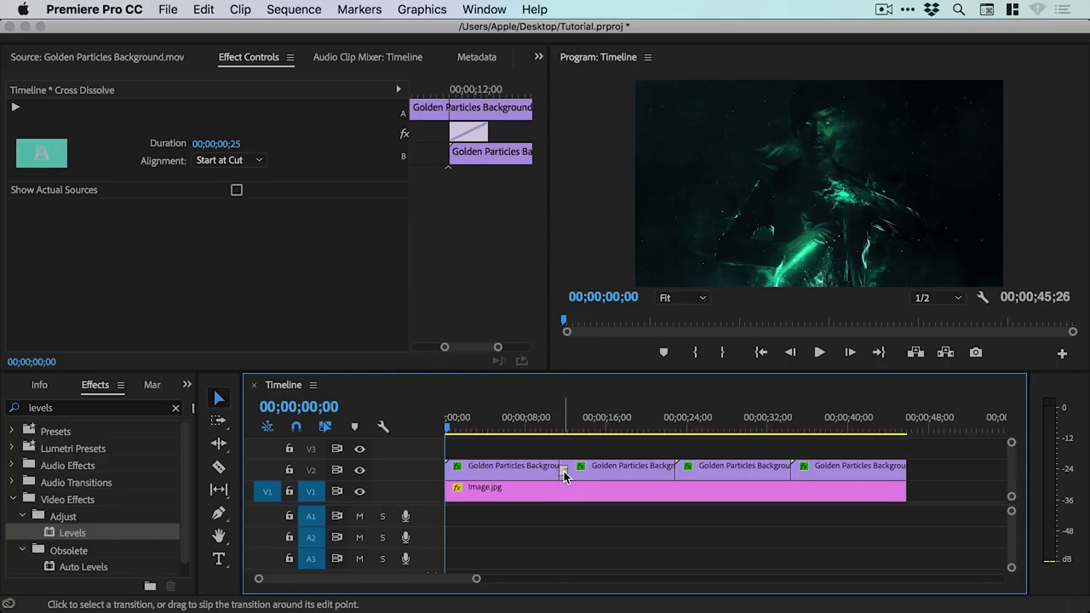
# Center the dissolve on the cut and set its duration to 00;00;03;00
pyautogui.click(254, 161)
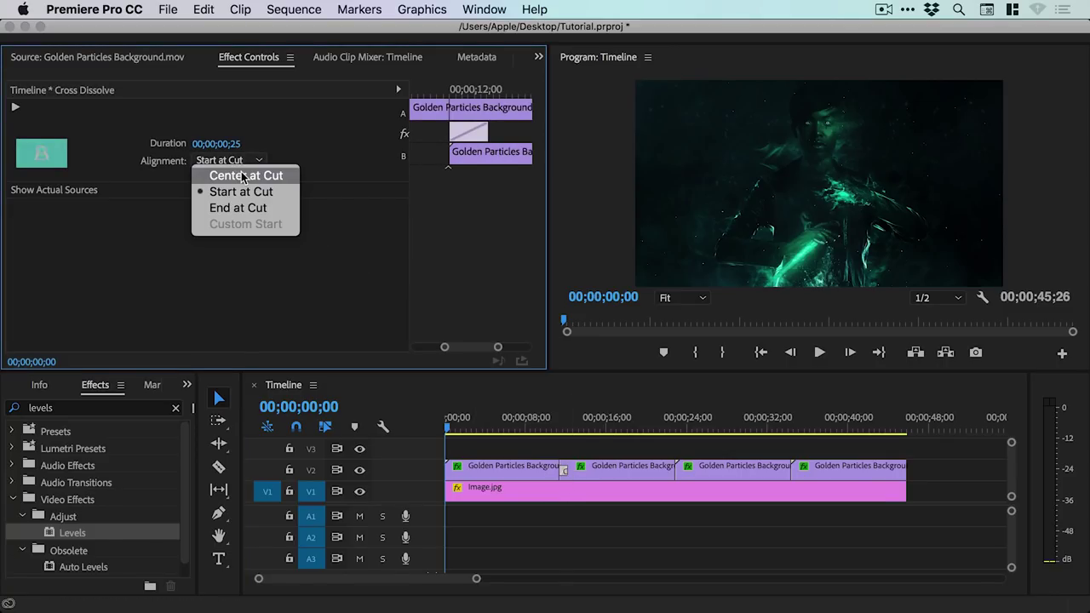
pyautogui.click(246, 177)
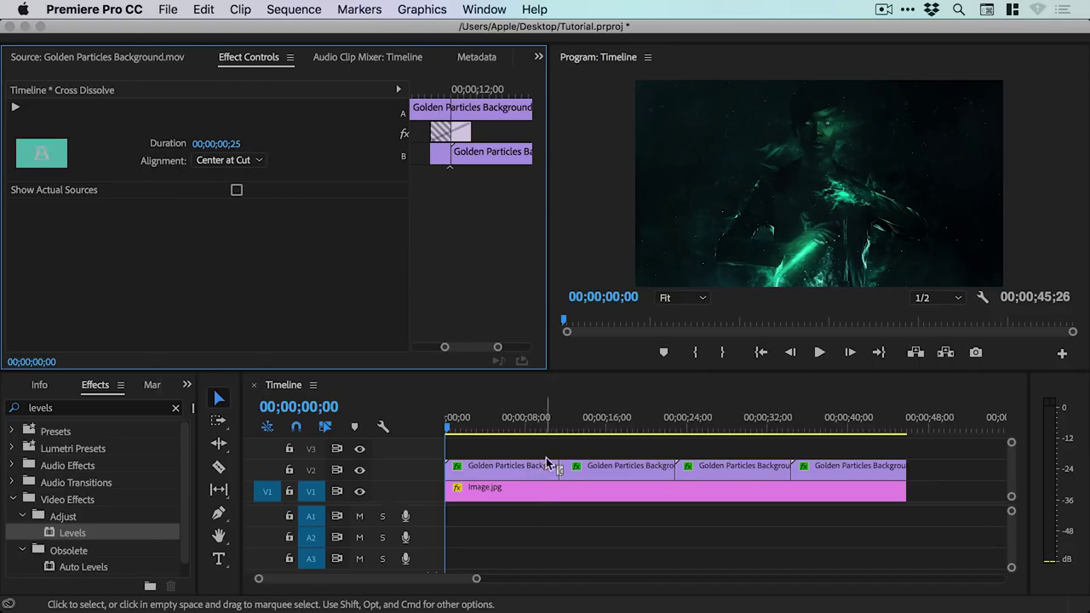
pyautogui.click(231, 145)
pyautogui.press('Right')
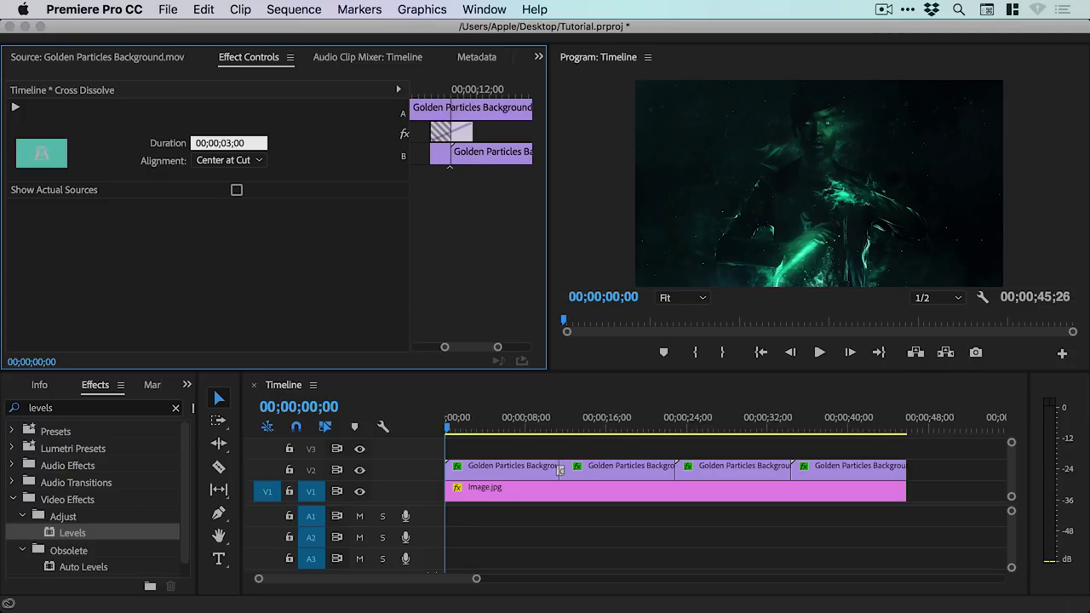
pyautogui.press('Return')
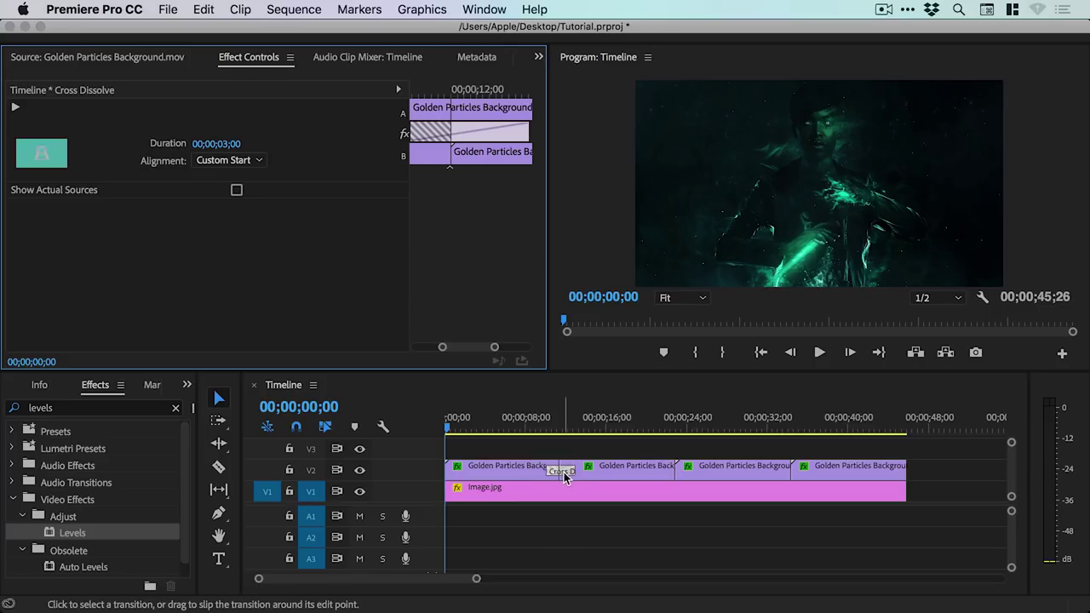
pyautogui.click(506, 426)
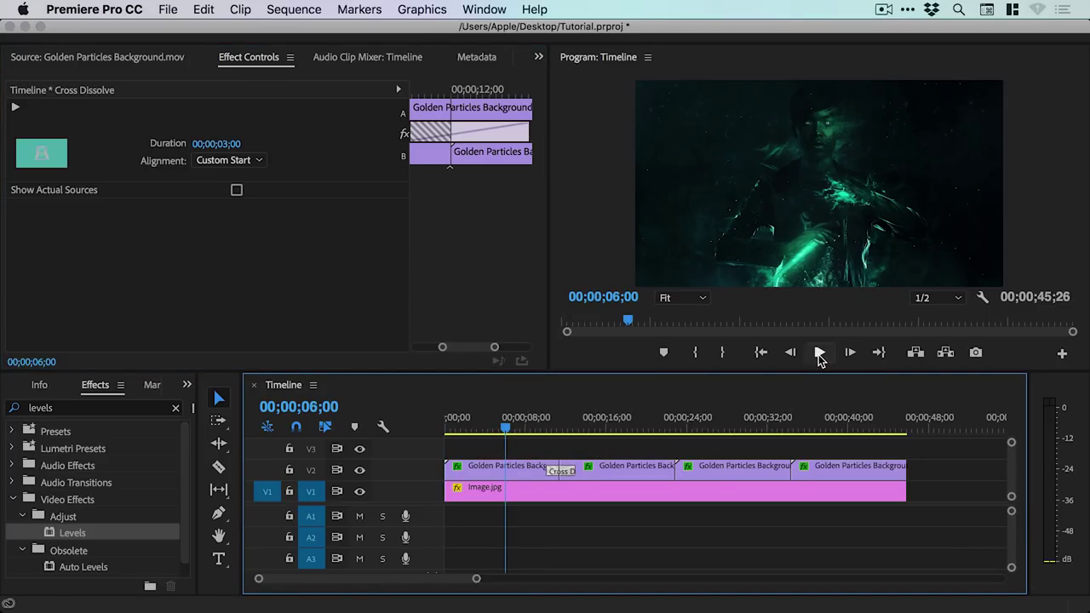
pyautogui.click(819, 353)
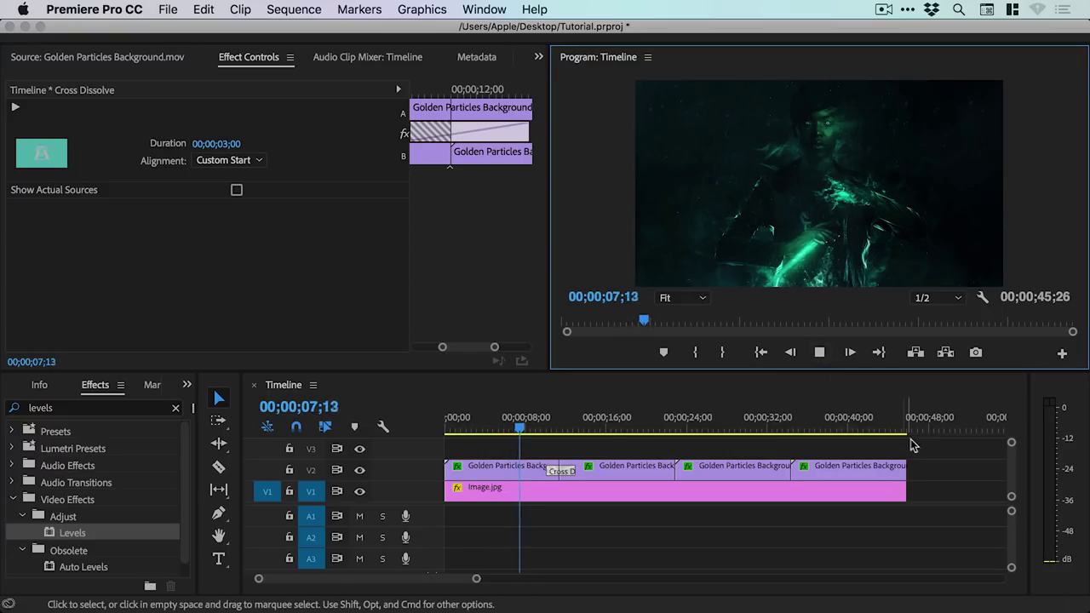